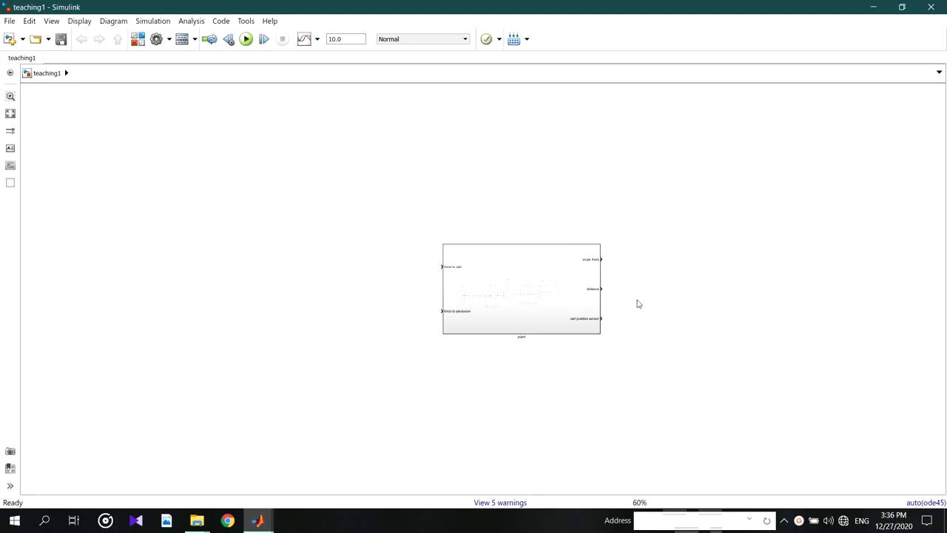
Open the plant subsystem to show its internal block diagram.
left_click_drag(640, 301, 533, 281)
scroll(435, 278, "up", 2)
left_click_drag(364, 264, 404, 281)
double_click(473, 280)
scroll(174, 310, "down", 1)
scroll(312, 235, "up", 2)
scroll(312, 235, "down", 1)
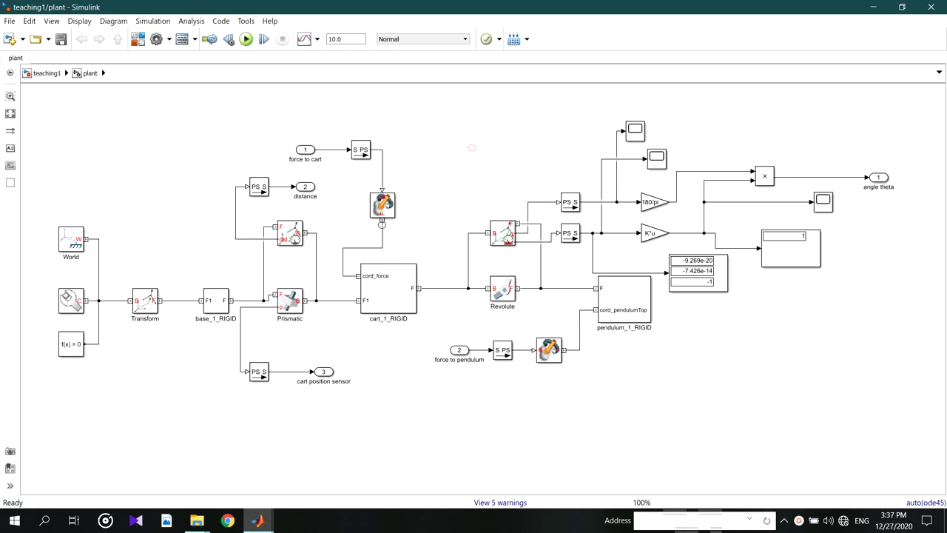
Set the input signal unit of the Simulink-PS Converter fed by force to cart to N.
left_click(393, 213)
left_click(362, 157)
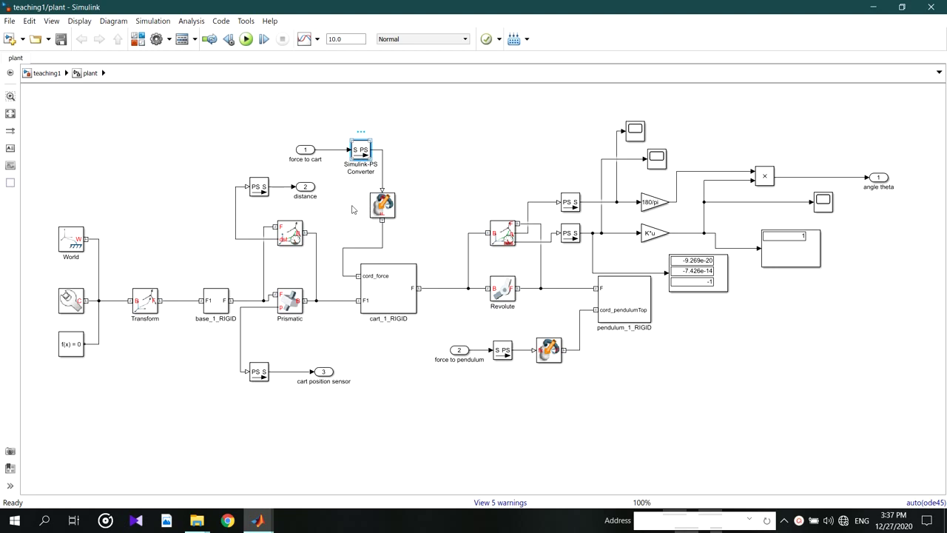
key("Return")
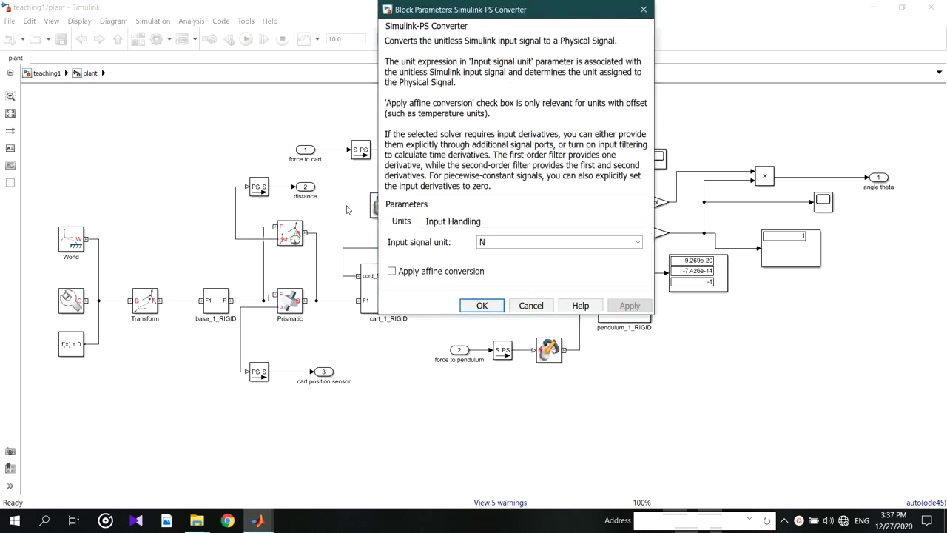
left_click(538, 239)
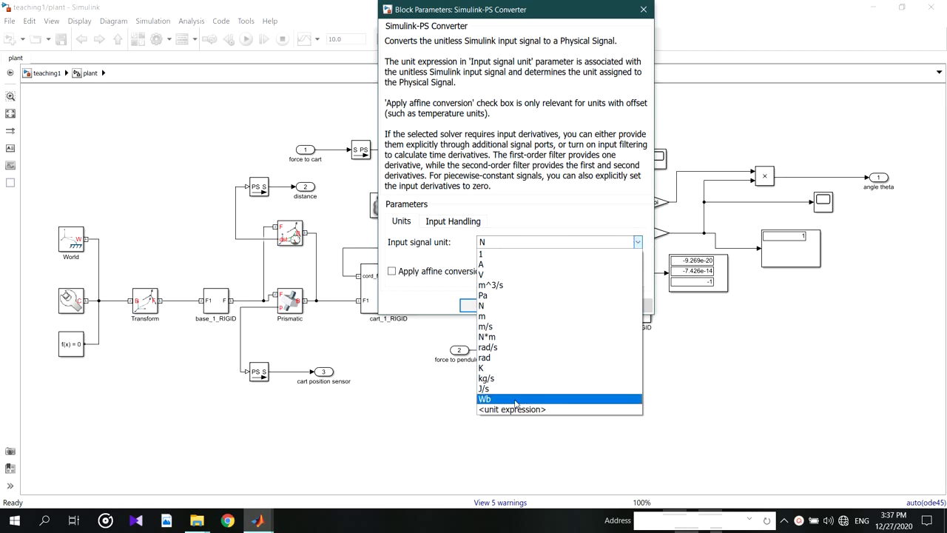
left_click(482, 306)
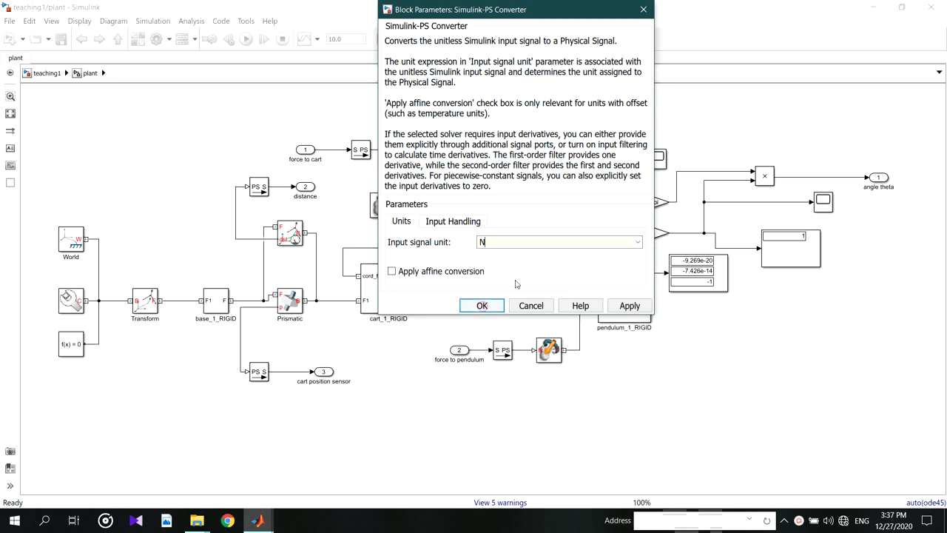
left_click(627, 305)
left_click(473, 306)
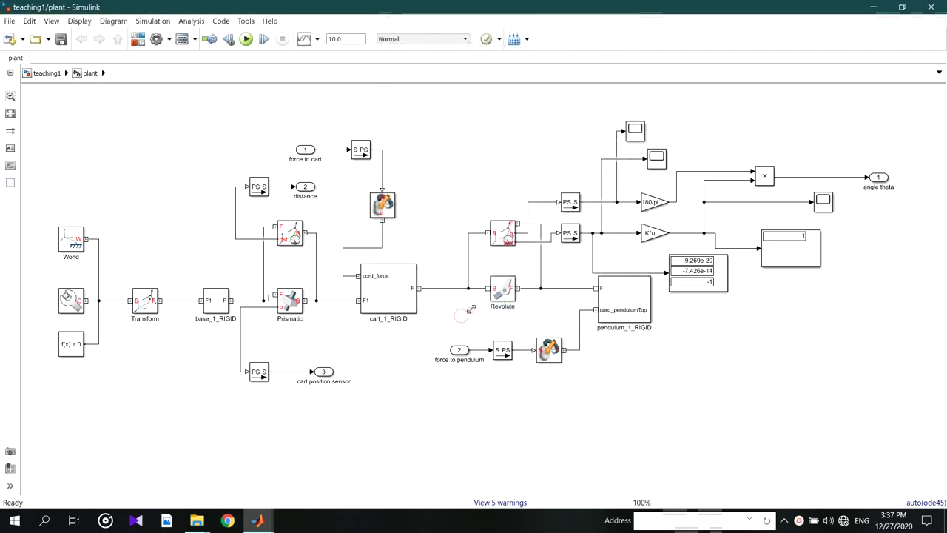
Set the input signal unit of the Simulink-PS Converter fed by force to pendulum to N.
double_click(502, 349)
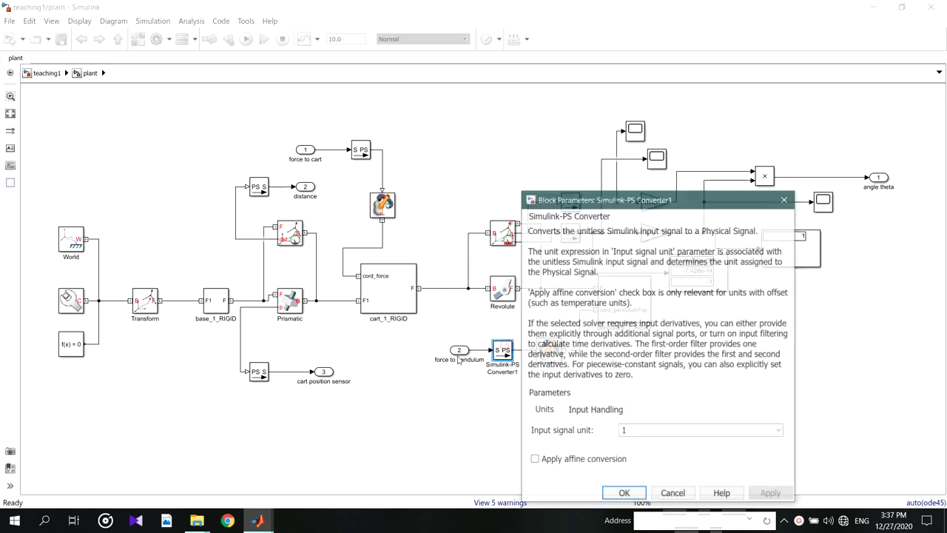
left_click(749, 429)
left_click(780, 430)
scroll(666, 348, "down", 3)
left_click(630, 320)
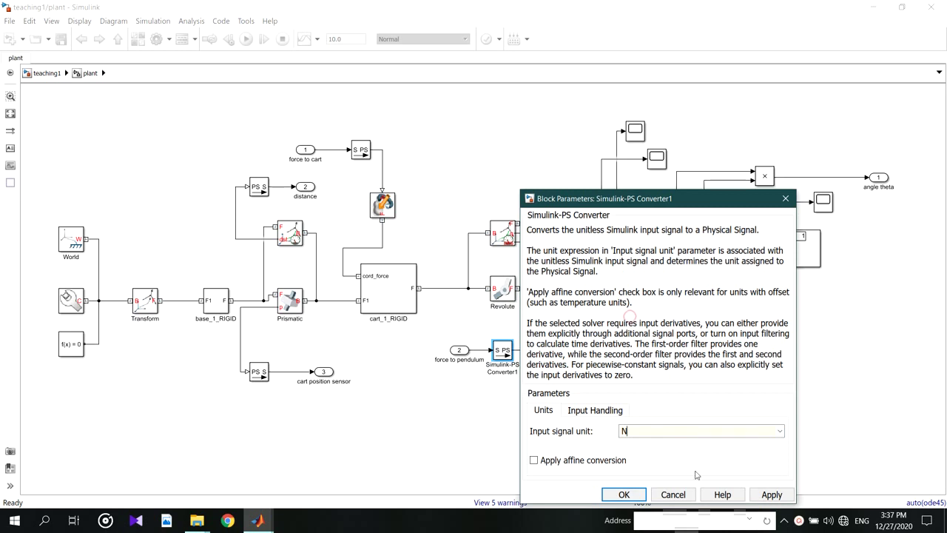
left_click(772, 494)
left_click(624, 494)
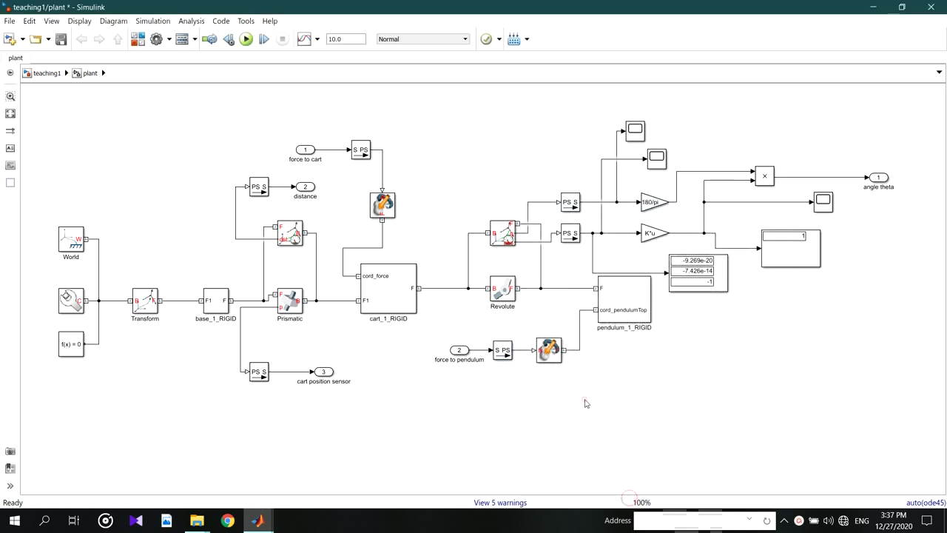
Return to the top level of the teaching1 model and run the simulation.
left_click(48, 73)
left_click(429, 175)
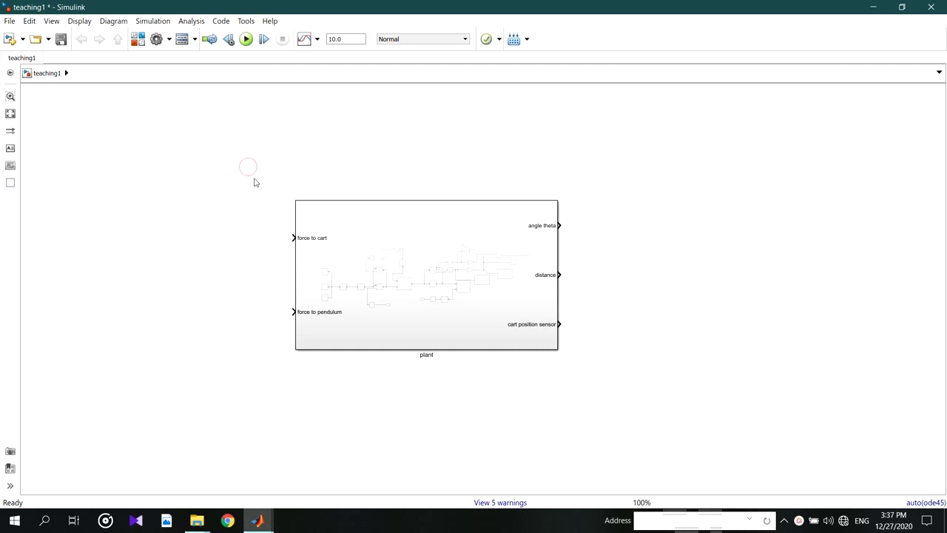
left_click(246, 41)
Switch to Mechanics Explorers, watch the pendulum animation at 1X playback speed, and minimize the window again.
left_click(257, 520)
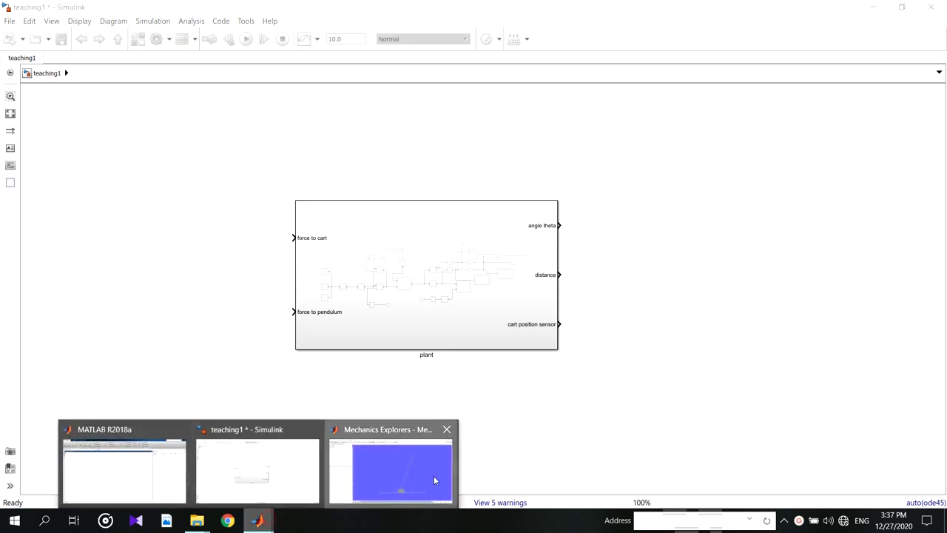
left_click(434, 476)
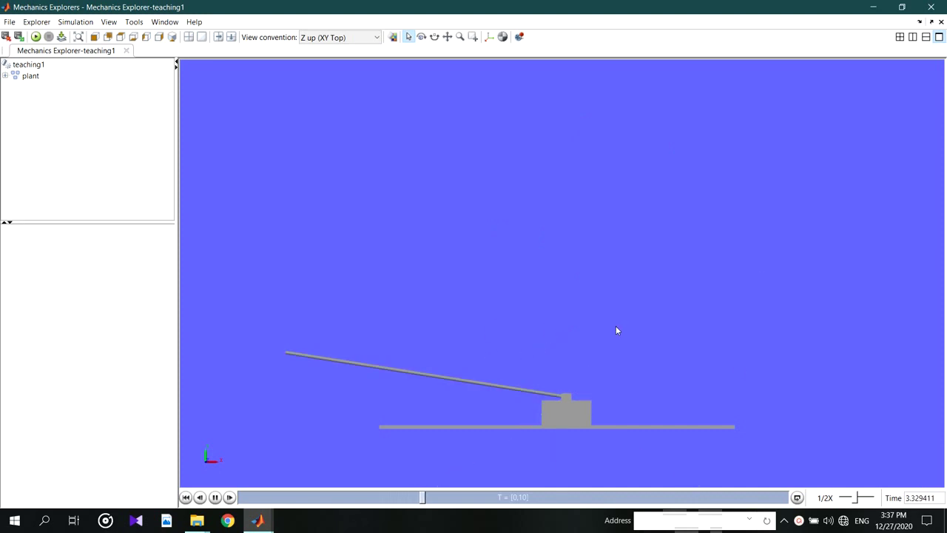
left_click(861, 498)
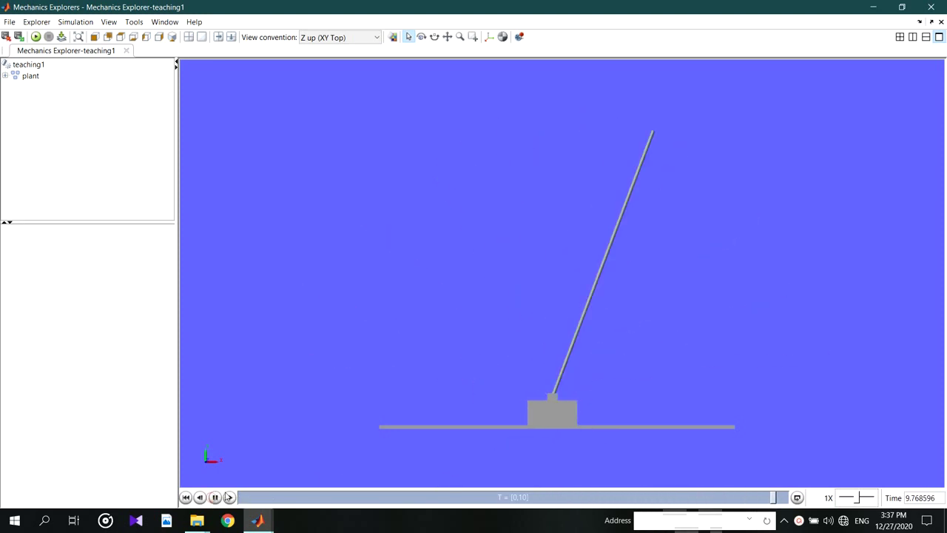
left_click(872, 7)
Configure the model's solver as Fixed-step with a fixed-step size of 0.001.
left_click(560, 293)
left_click(593, 258)
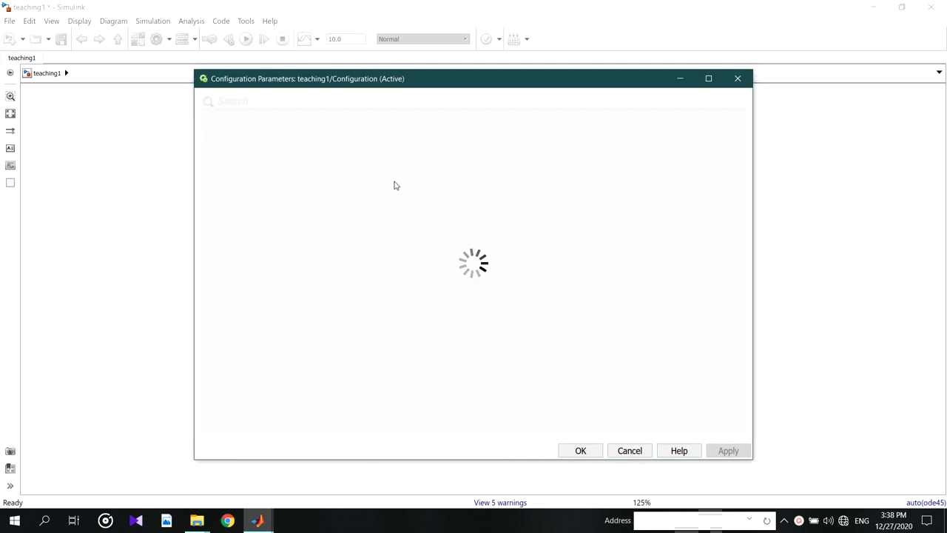
left_click(374, 182)
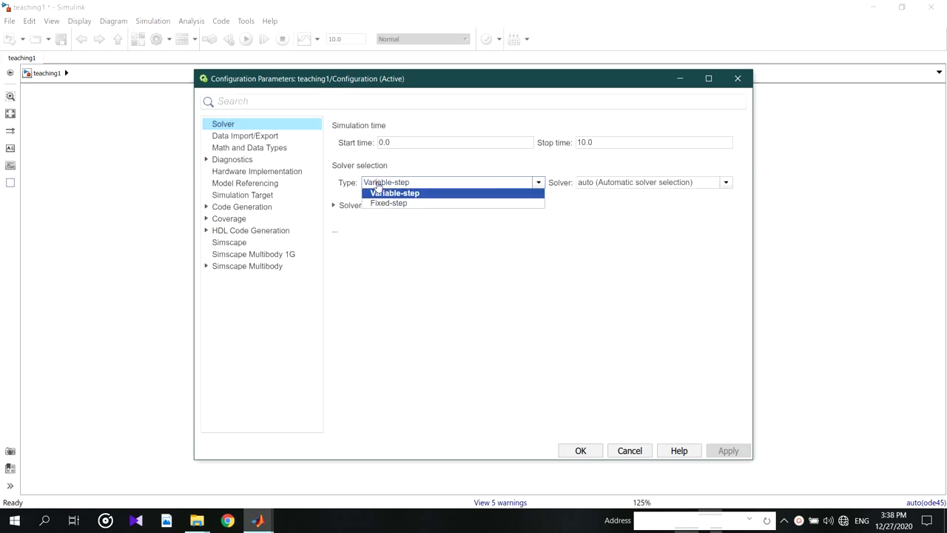
left_click(389, 204)
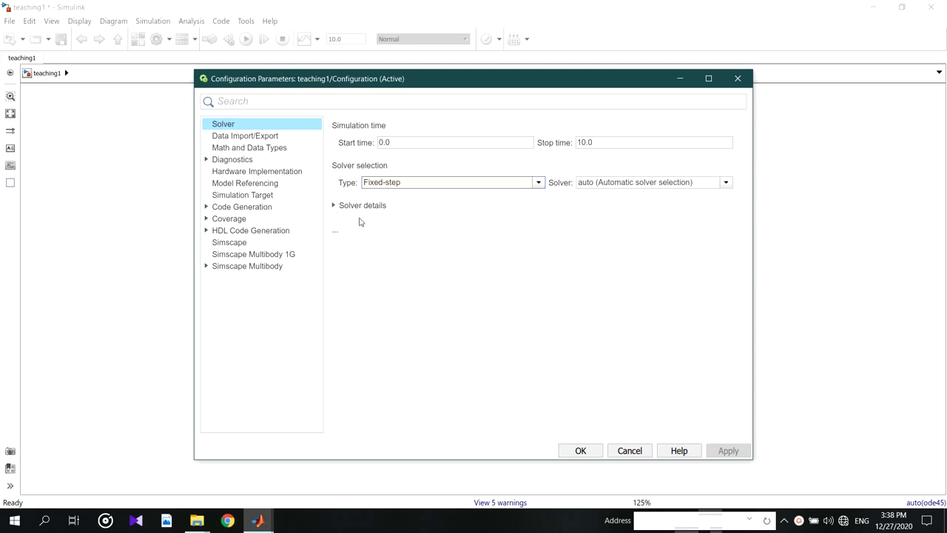
left_click(334, 205)
left_click(403, 183)
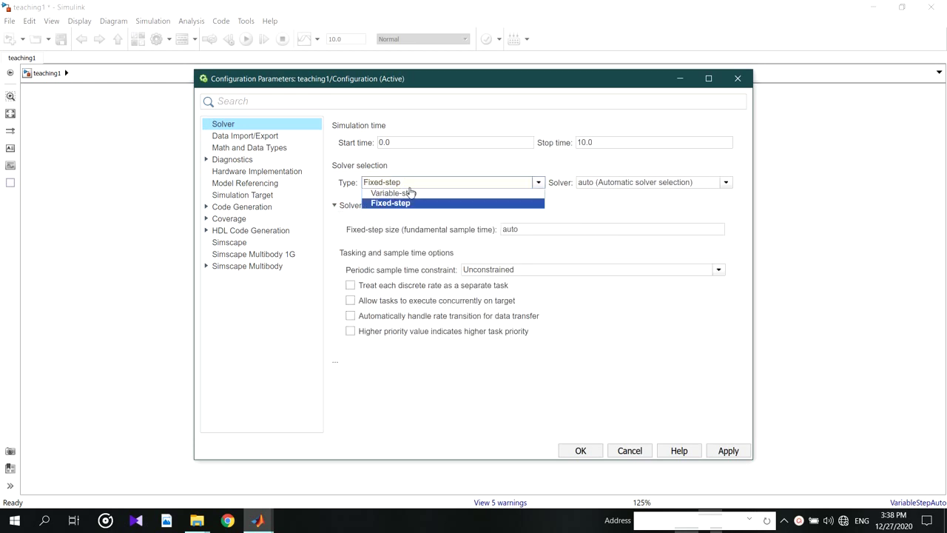
left_click(389, 203)
double_click(530, 230)
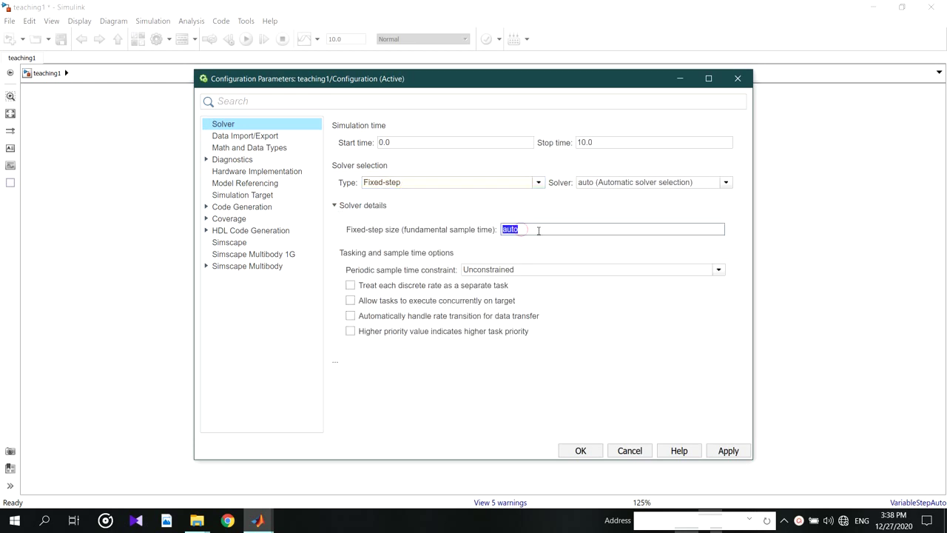
type("0.001")
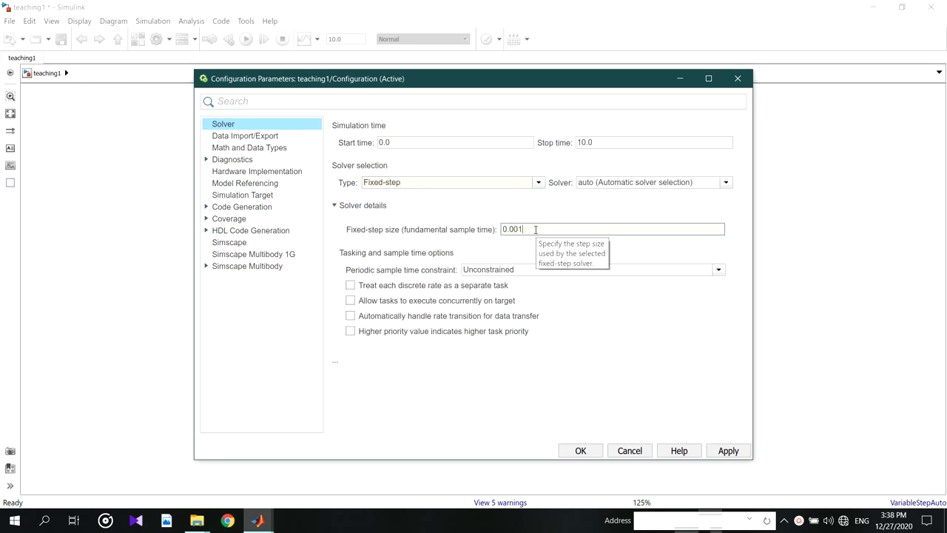
left_click(729, 450)
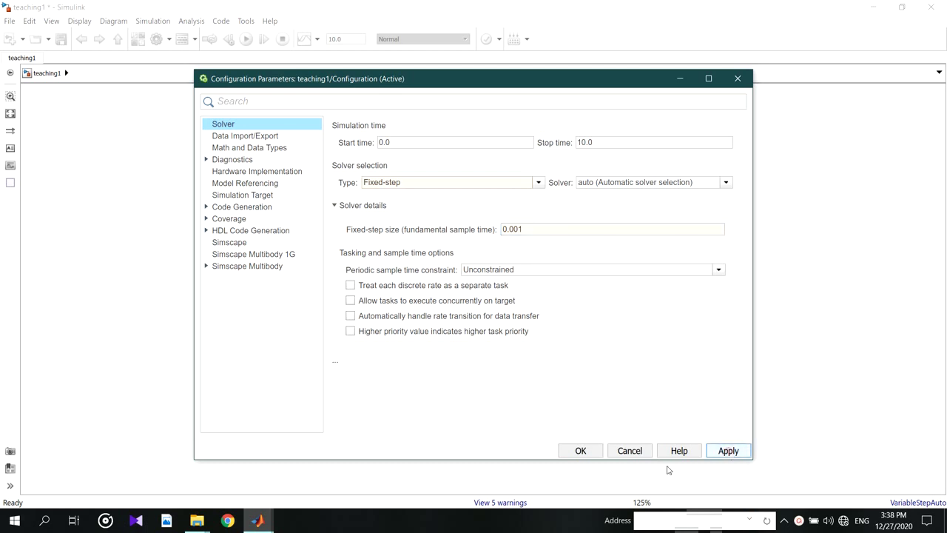
left_click(589, 454)
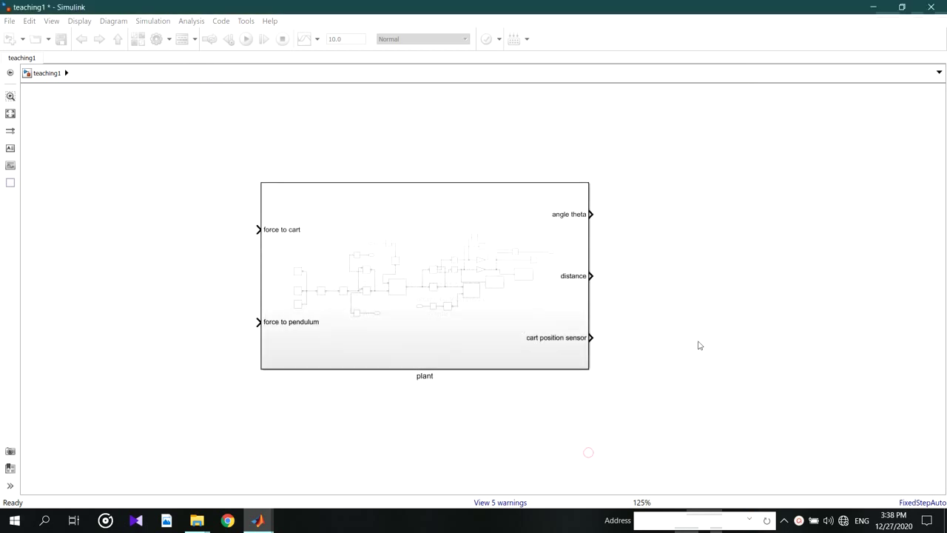
Try out a Signal Builder block beside the plant's force to cart input and delete it again.
left_click(422, 226)
scroll(422, 227, "down", 1)
double_click(232, 237)
type("signla")
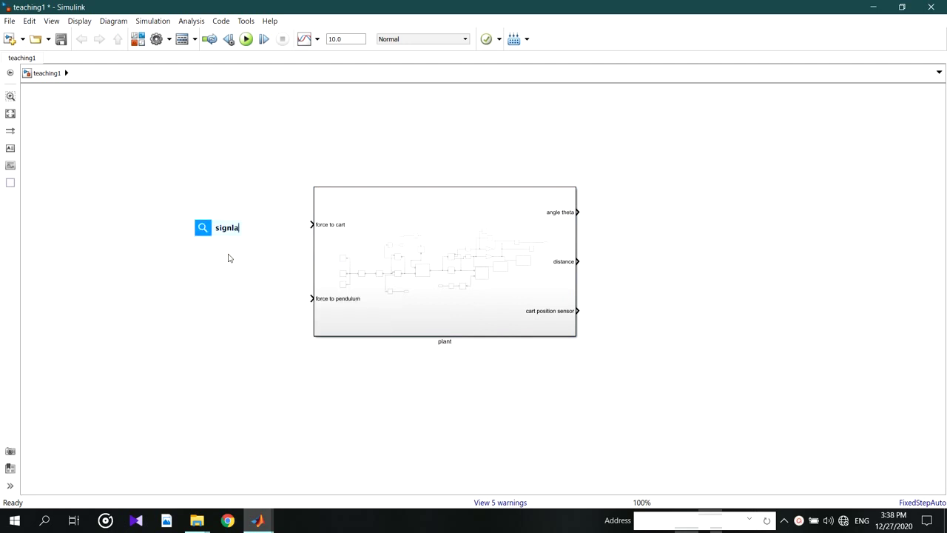
key("BackSpace")
key("BackSpace")
key("BackSpace")
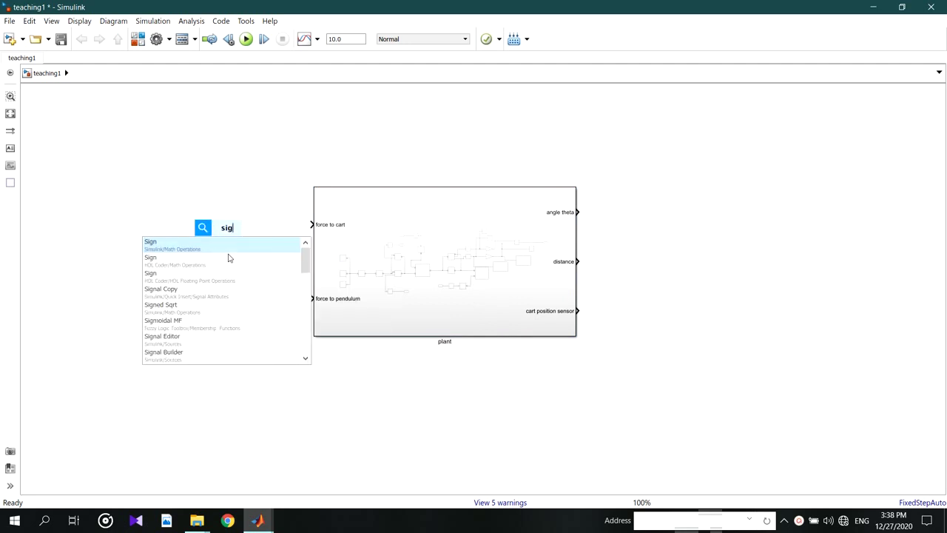
type("nal")
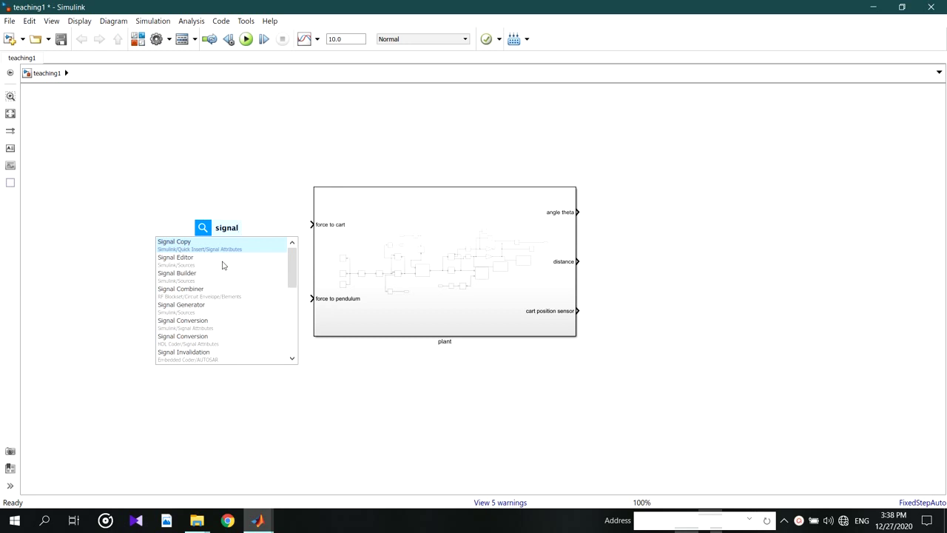
key("Return")
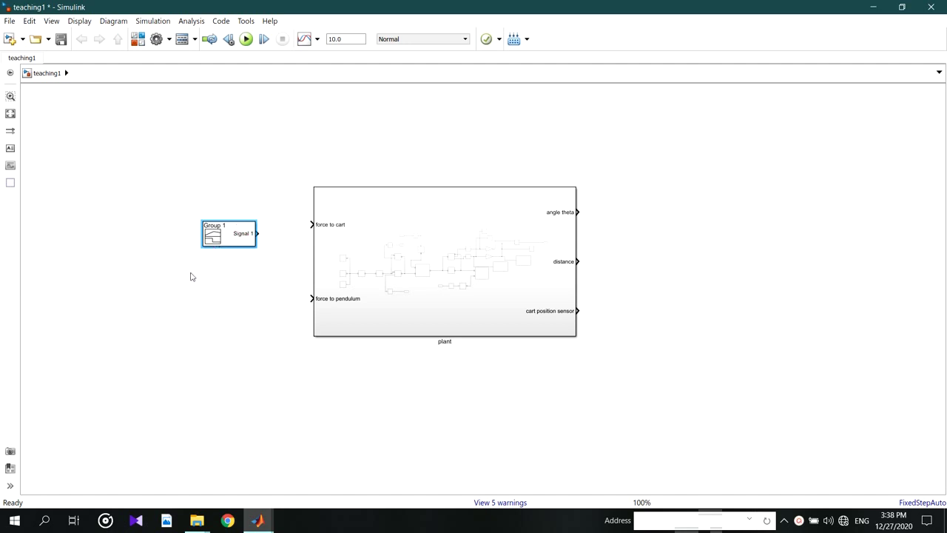
mouse_move(232, 226)
left_mouse_down()
mouse_move(211, 273)
mouse_move(208, 236)
mouse_move(220, 238)
left_mouse_up()
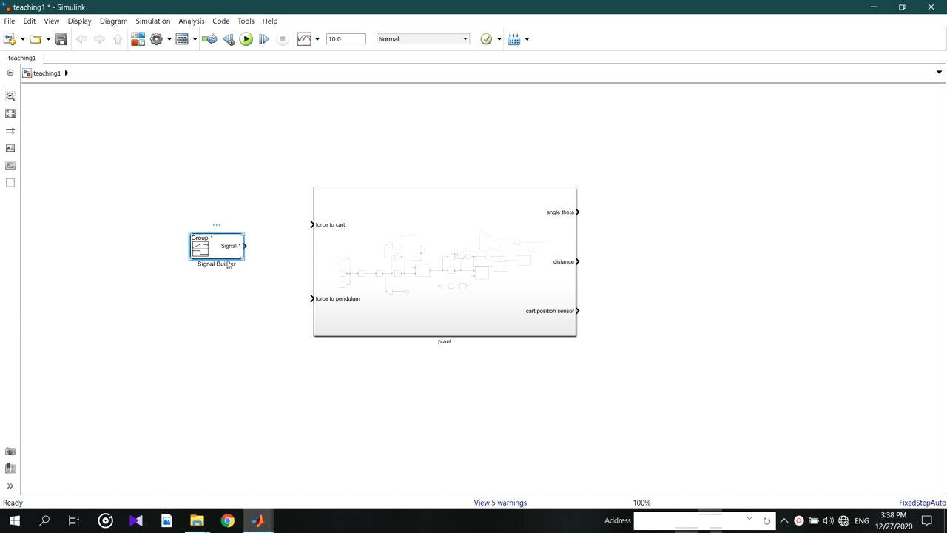
key("Delete")
Add a Constant block beside the plant and connect it to the force to cart input.
type("con")
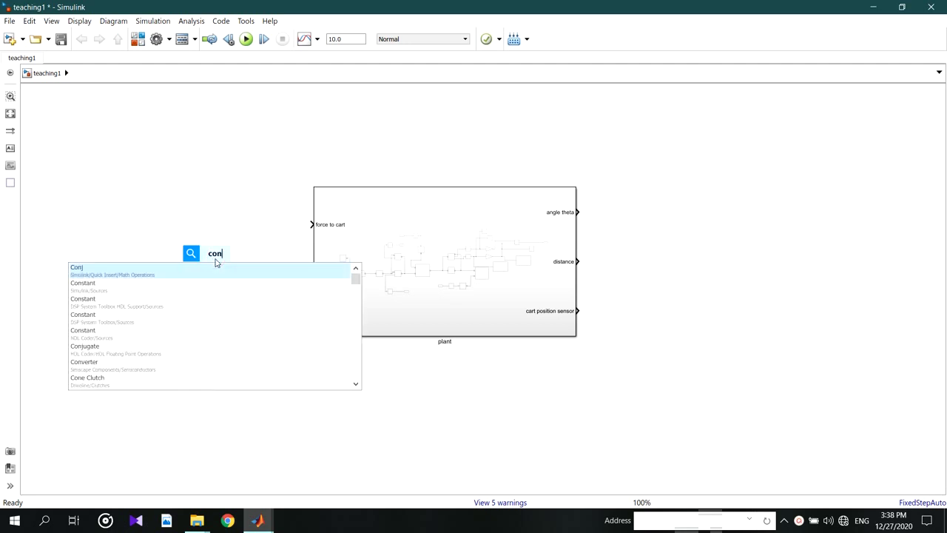
left_click(141, 285)
left_click_drag(216, 258, 222, 227)
left_click(294, 223)
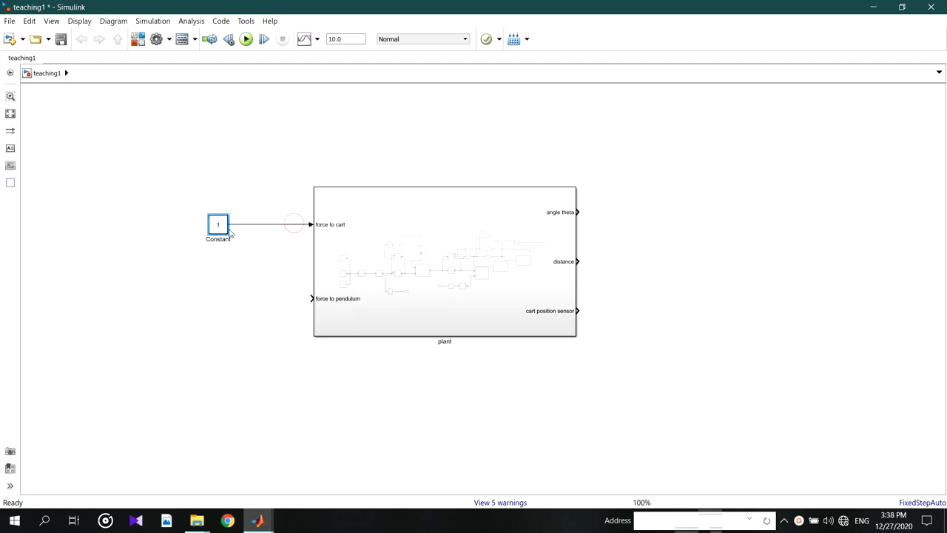
Run the simulation with the constant cart force and switch to Mechanics Explorers to view the motion.
left_click(247, 39)
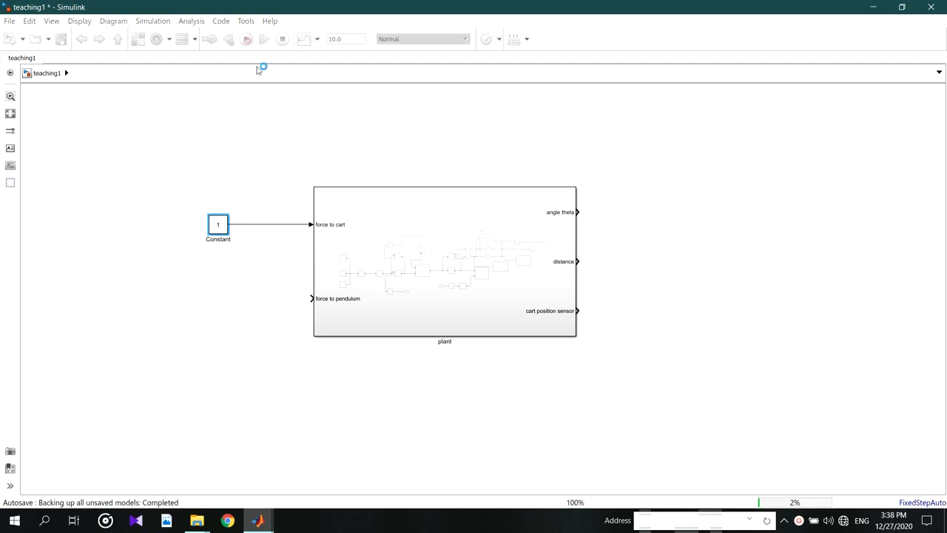
left_click(263, 524)
left_click(387, 481)
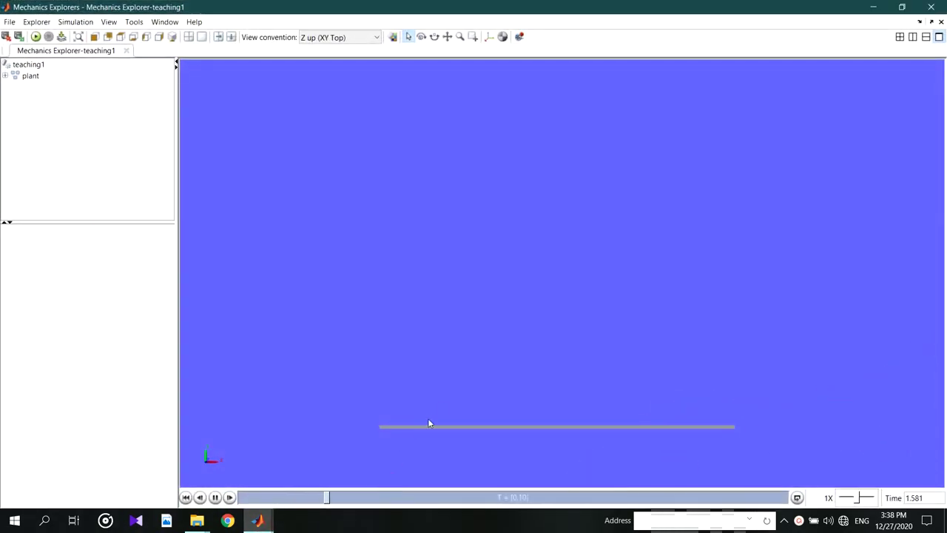
Pause the cart and pendulum animation, rewind it to time 0 and replay it from the start.
left_click(215, 497)
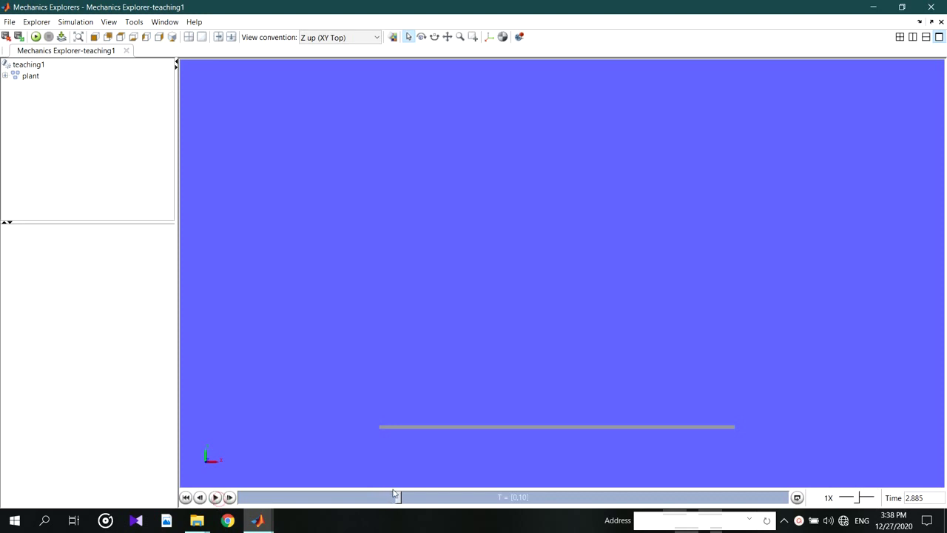
left_click_drag(390, 498, 220, 497)
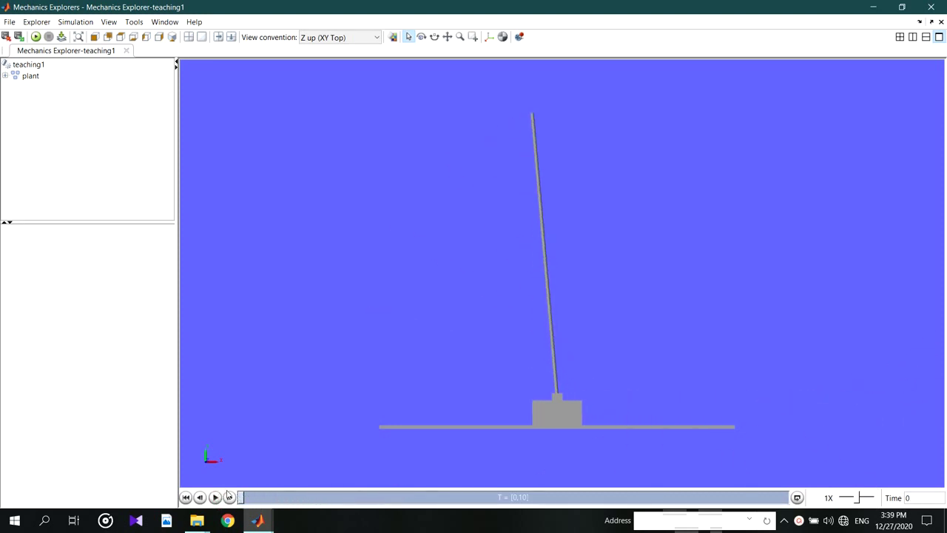
scroll(677, 287, "down", 4)
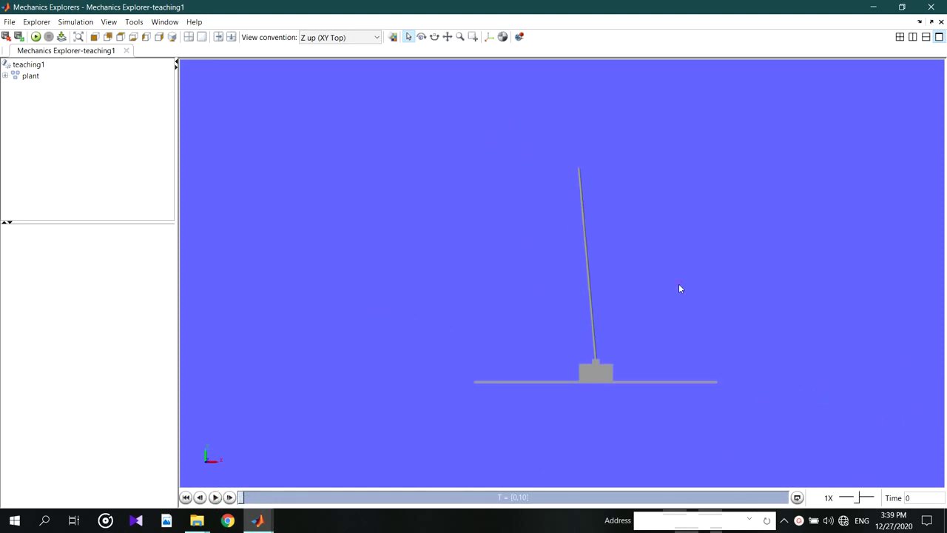
scroll(909, 209, "up", 2)
scroll(917, 161, "down", 4)
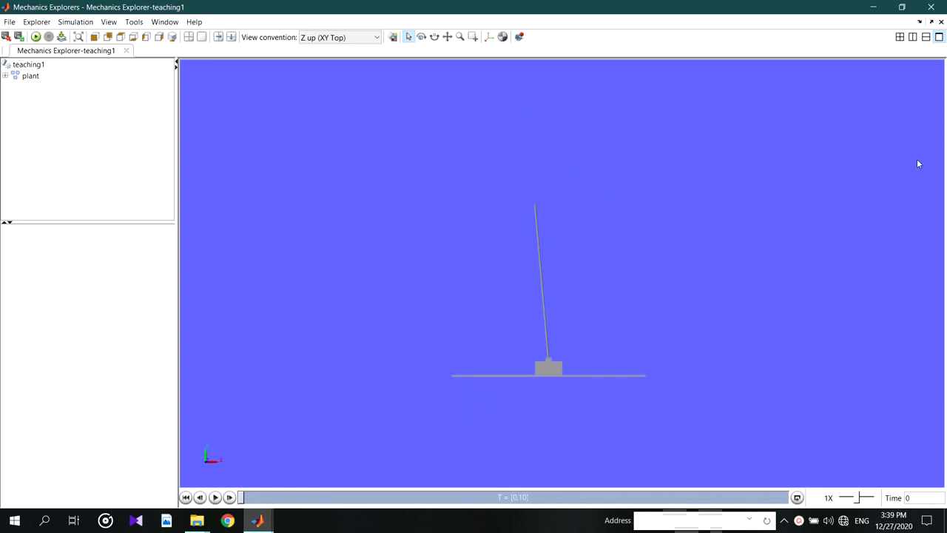
left_click(216, 499)
scroll(369, 377, "down", 3)
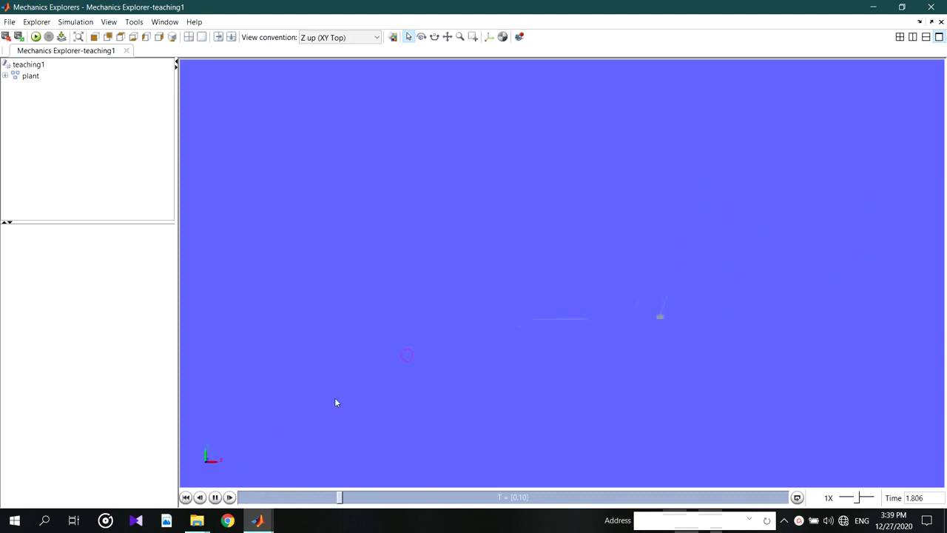
Pause the animation, scrub back to about 1.7 s to inspect the cart and pendulum up close, and close the animation window.
left_click(215, 497)
left_click_drag(454, 506, 334, 503)
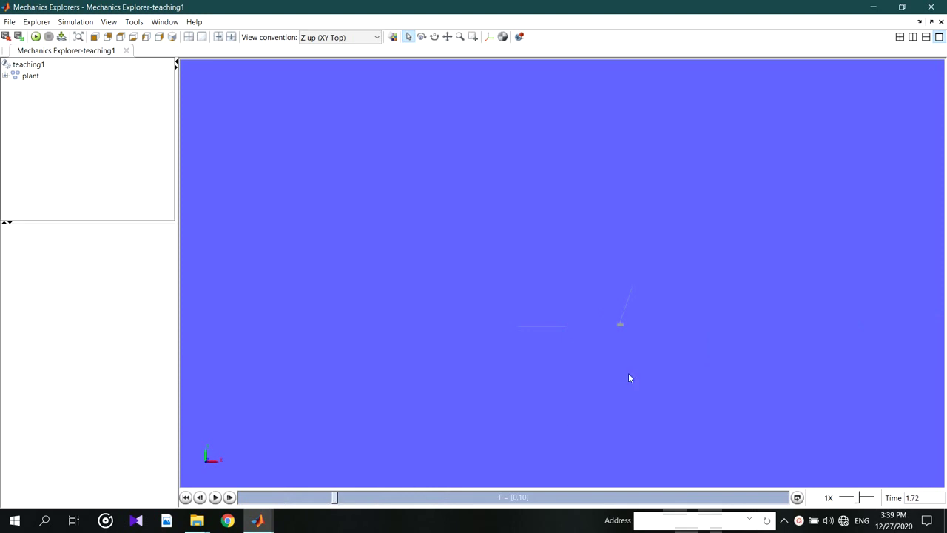
scroll(608, 344, "up", 5)
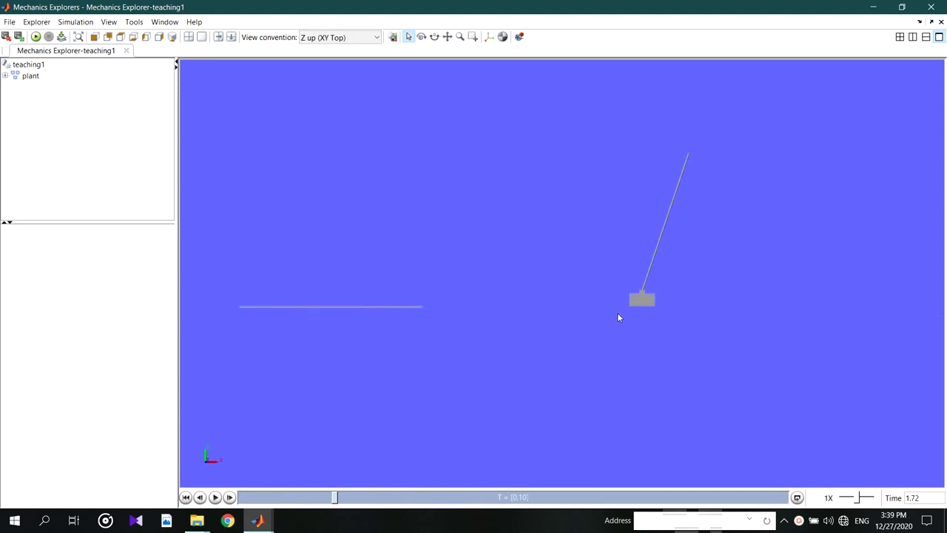
mouse_move(337, 496)
left_mouse_down()
mouse_move(328, 496)
mouse_move(387, 496)
mouse_move(330, 496)
left_mouse_up()
left_click(930, 7)
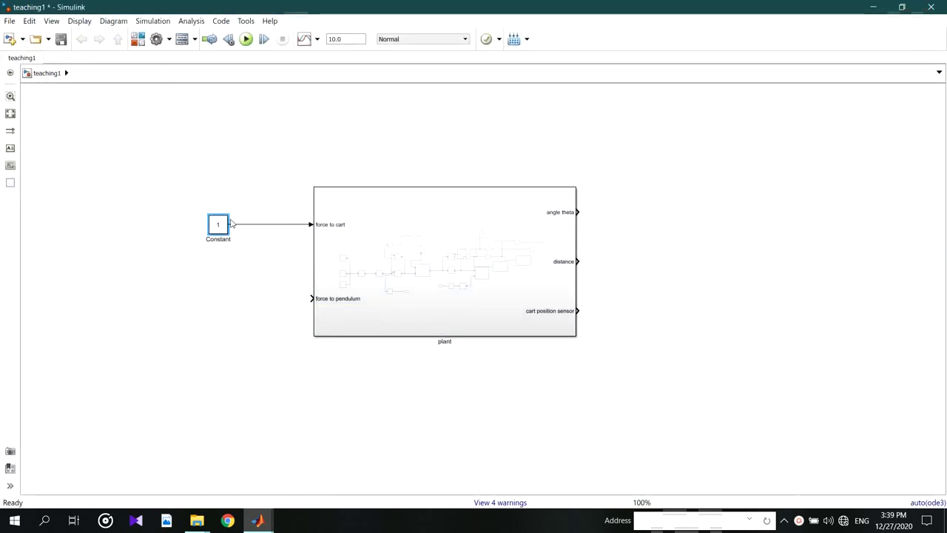
Remove the Constant block and its signal line from the plant's force to cart input.
left_click_drag(224, 227, 128, 227)
left_click(176, 223)
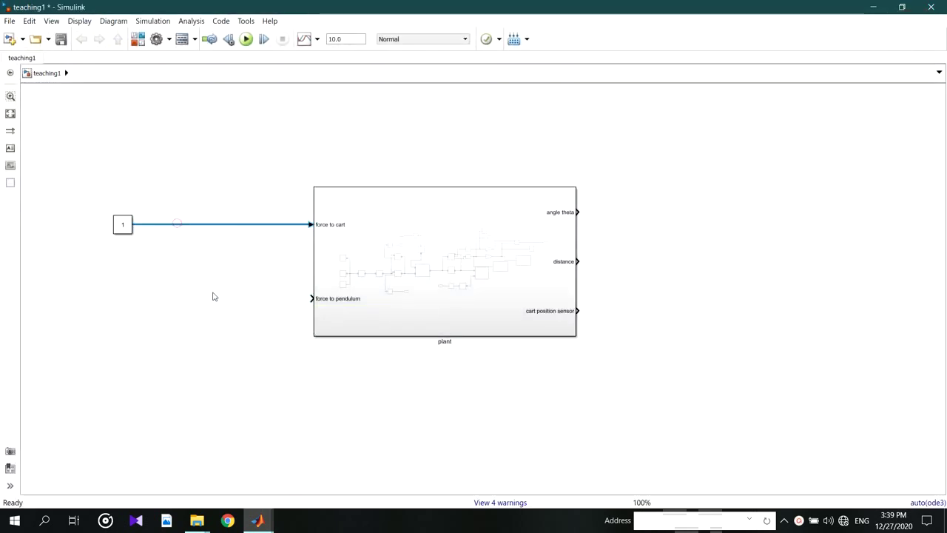
key("Delete")
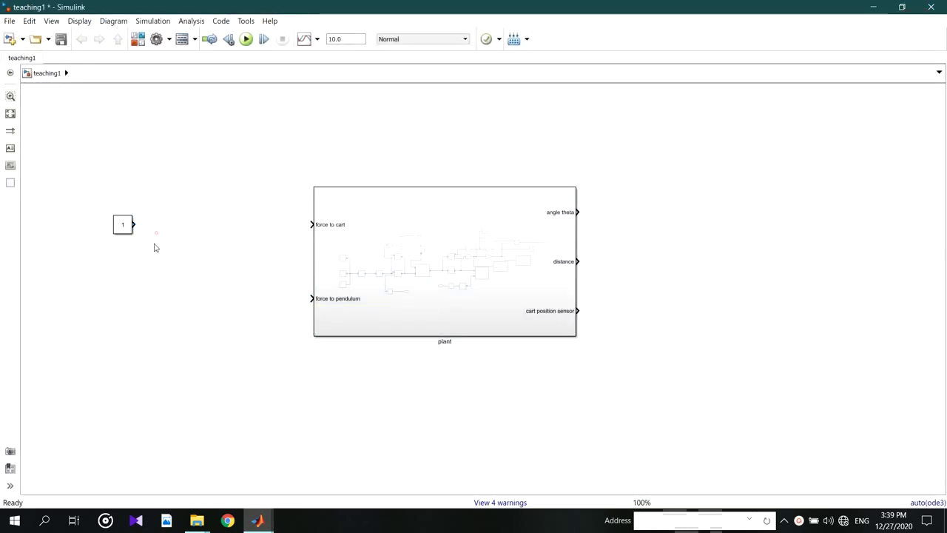
left_click(123, 224)
left_click(220, 304)
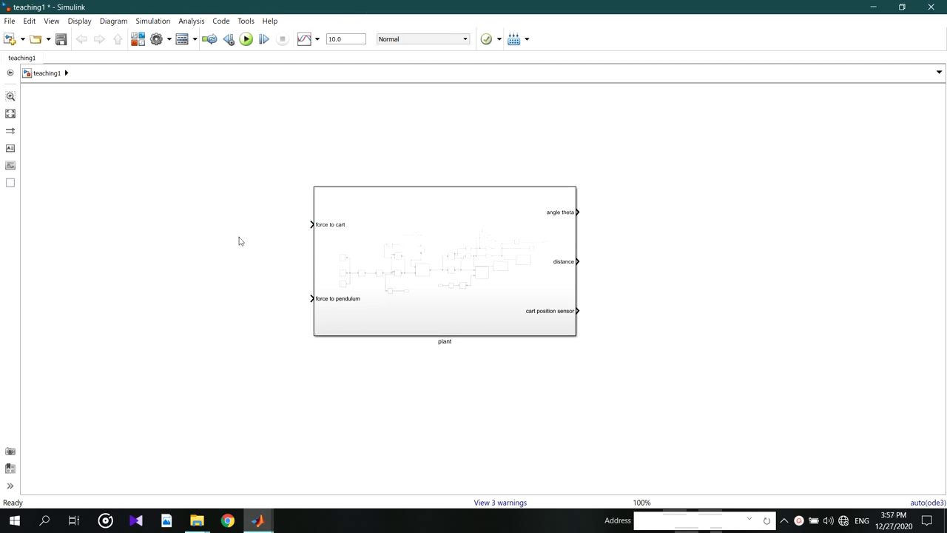
Add a Constant block well ahead of the plant's force to cart input and set its constant value to 0.
double_click(239, 241)
type("cons")
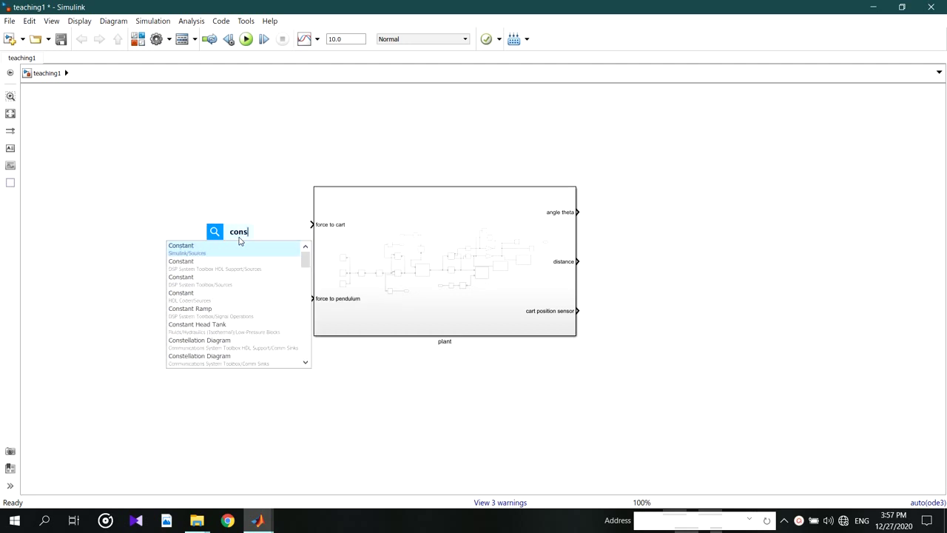
key("Return")
left_click_drag(240, 235, 164, 232)
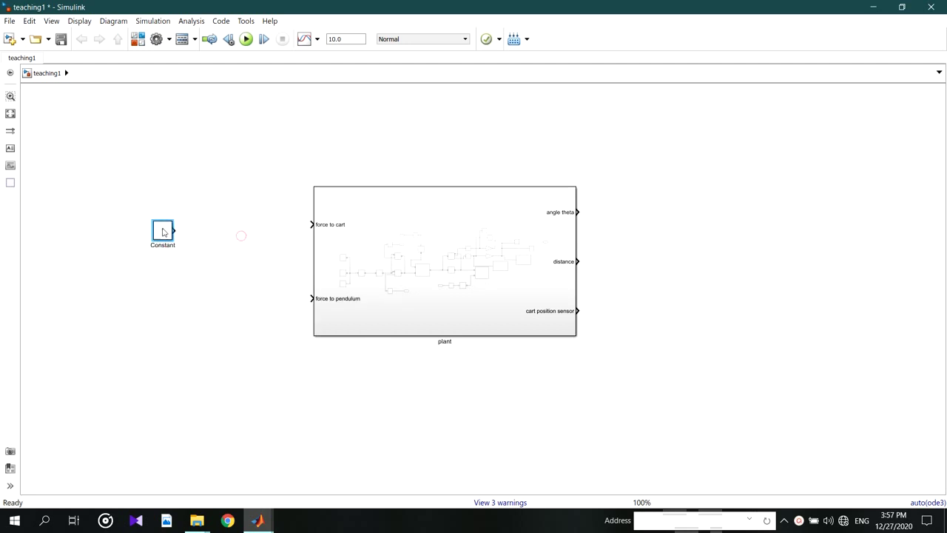
double_click(163, 231)
type("0")
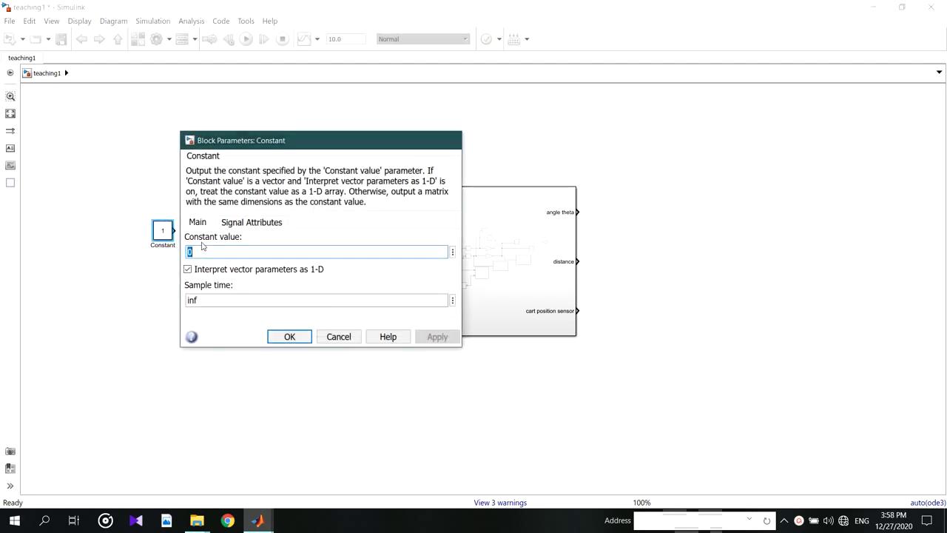
key("Return")
Add a round Sum block between the Constant block and the plant and edit its list of signs.
left_click(215, 246)
double_click(211, 250)
type("sum")
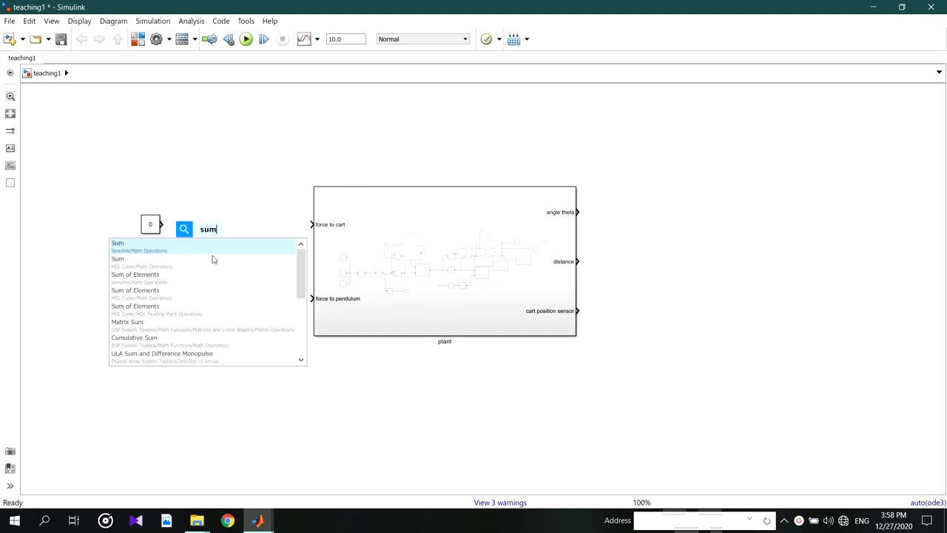
key("Return")
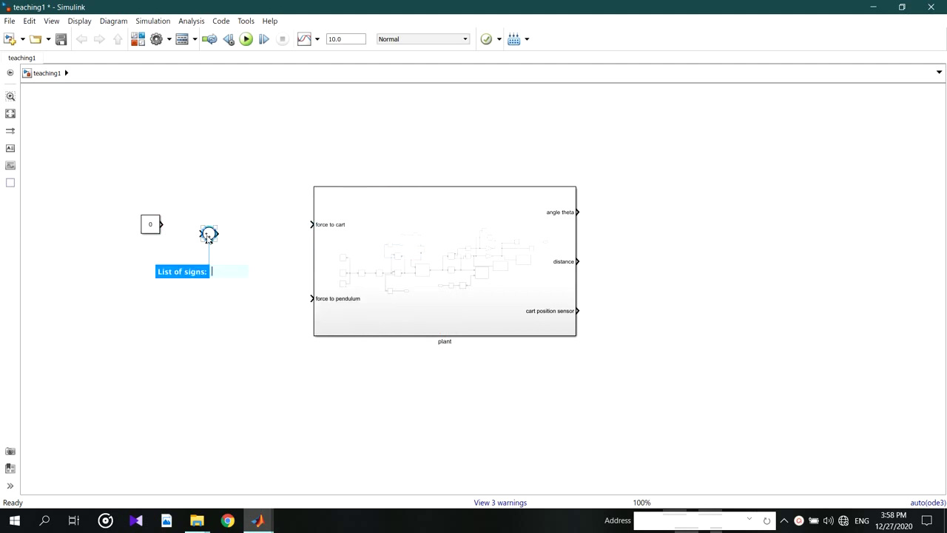
double_click(209, 234)
left_click(242, 260)
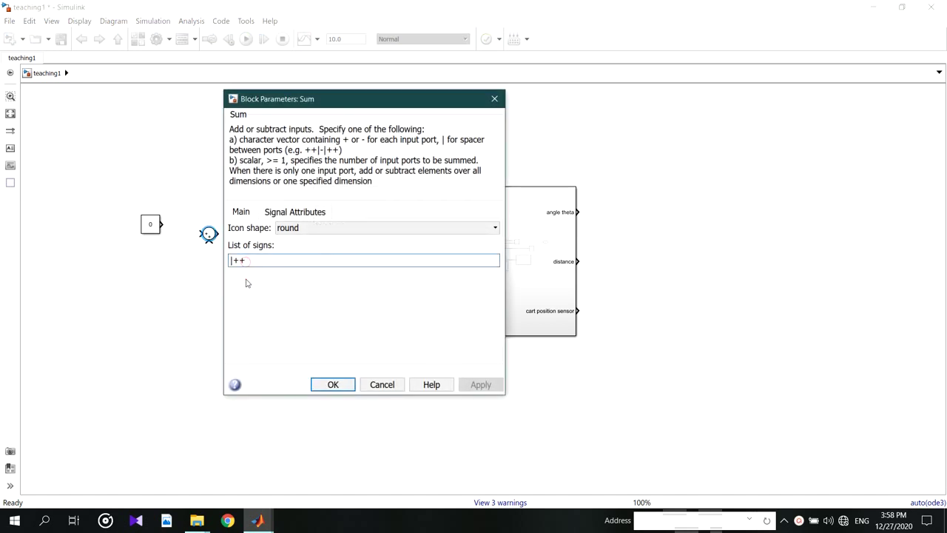
key("Return")
Connect the constant to the Sum block and feed the plant's angle theta output back to the Sum's second input, routed around the plant.
left_click_drag(208, 235, 573, 208)
left_click_drag(557, 350, 664, 368)
left_click_drag(585, 281, 672, 285)
left_click(255, 240)
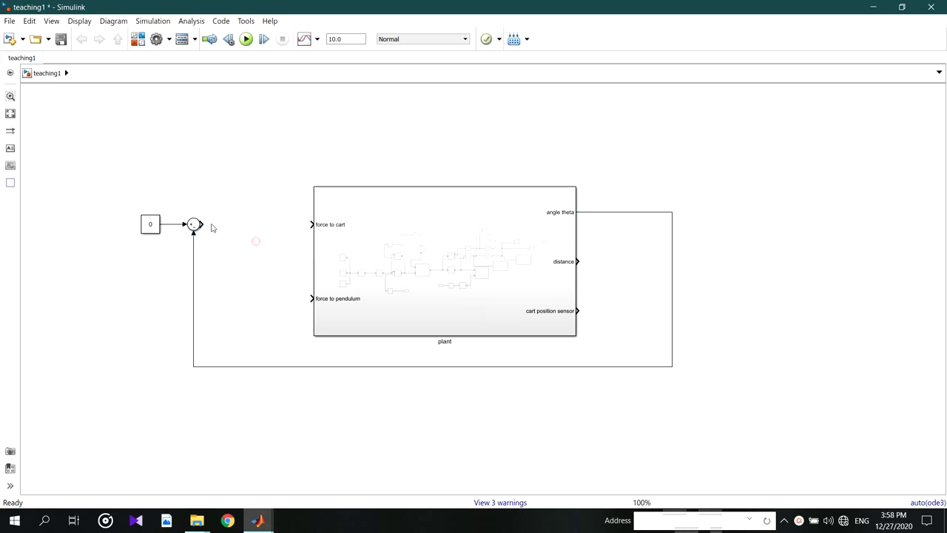
Add a Gain block after the Sum block and connect it to the plant's force to cart input.
double_click(249, 188)
type("gai")
key("Return")
left_click_drag(247, 185, 240, 226)
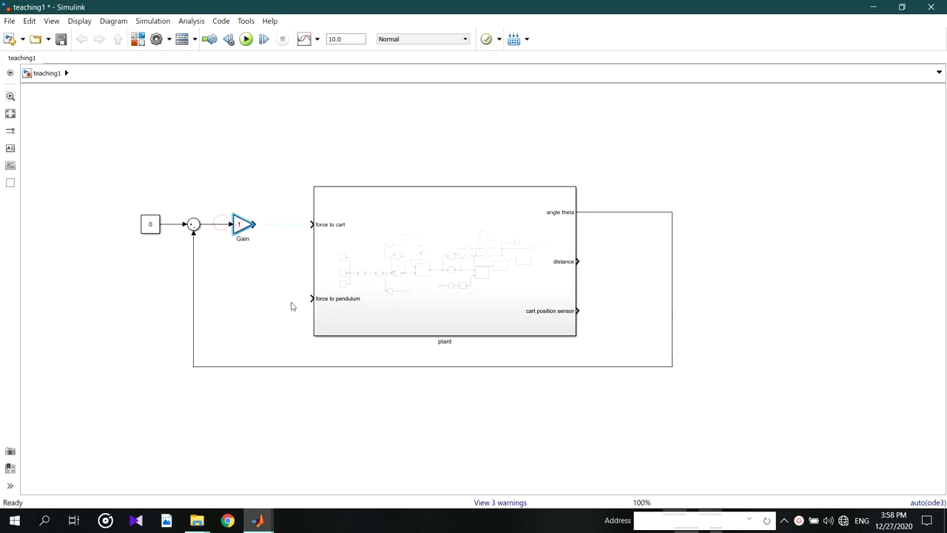
left_click(274, 223)
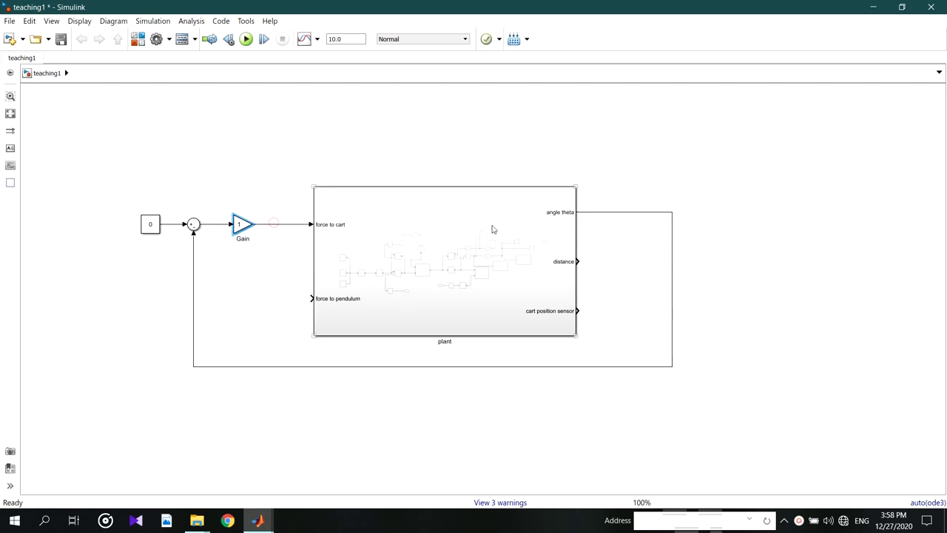
Tidy the angle theta feedback line by bringing its vertical segment closer to the plant and lowering its horizontal segment.
left_click_drag(672, 255, 651, 259)
left_click(673, 253)
left_click_drag(539, 367, 542, 383)
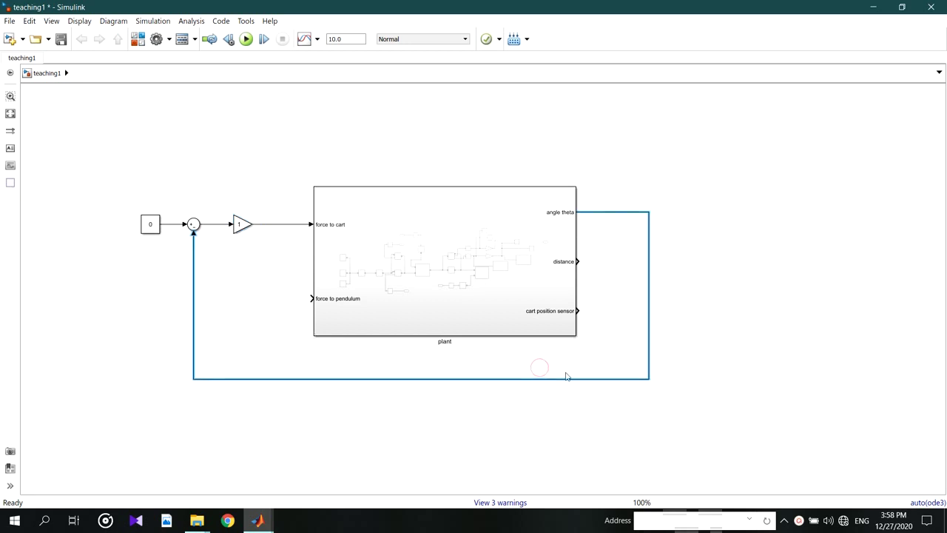
Run the simulation, pause and scrub through the early part of the pendulum animation, and return to the model.
left_click(247, 40)
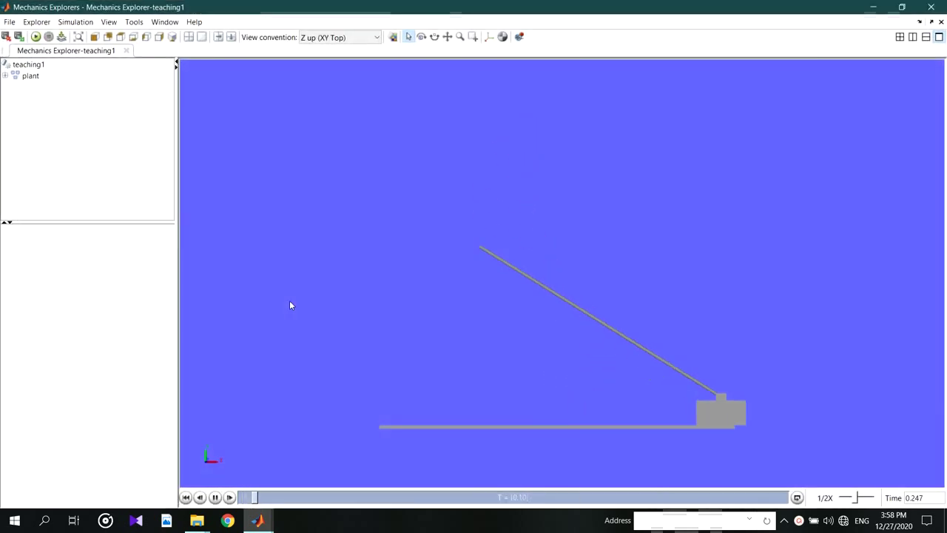
left_click(215, 497)
mouse_move(279, 500)
left_mouse_down()
mouse_move(249, 500)
mouse_move(261, 500)
left_mouse_up()
scroll(380, 373, "down", 5)
mouse_move(261, 499)
left_mouse_down()
mouse_move(321, 497)
mouse_move(256, 497)
left_mouse_up()
left_click(872, 8)
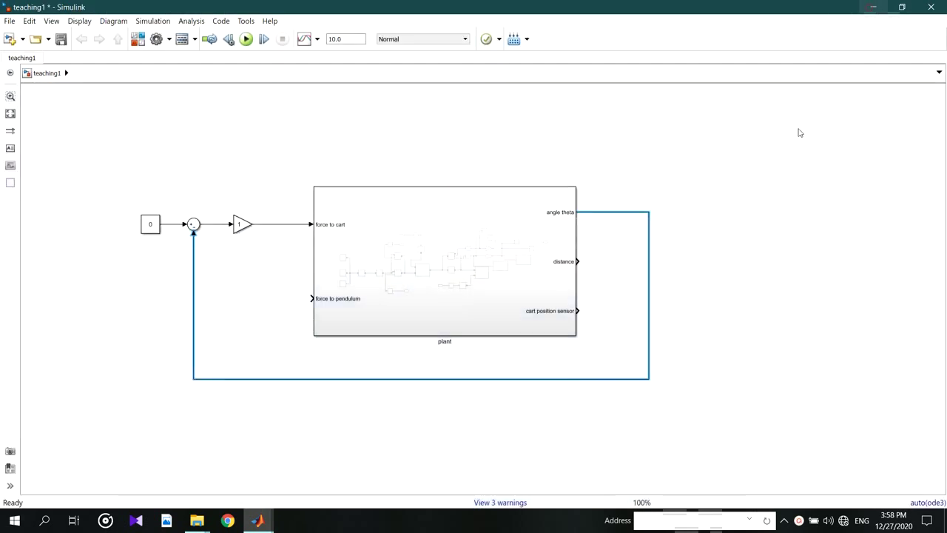
Add a Derivative block on the output side of the plant, above the angle theta signal.
left_click(618, 212)
left_click(636, 164)
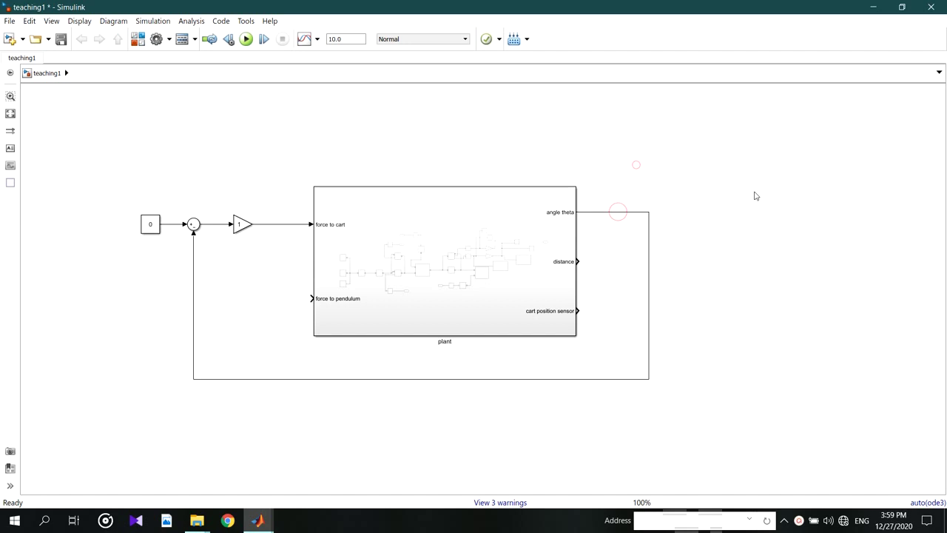
double_click(760, 193)
type("der")
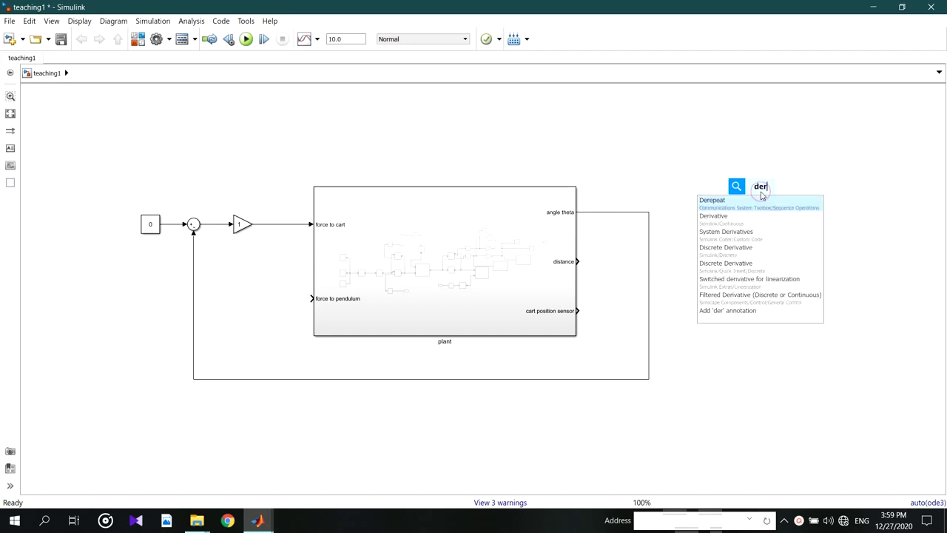
left_click(742, 215)
left_click_drag(762, 191, 663, 188)
Branch the angle theta signal into the Derivative block and name the block "angular vel".
left_click(631, 213)
left_click_drag(631, 214, 684, 190)
left_click(679, 225)
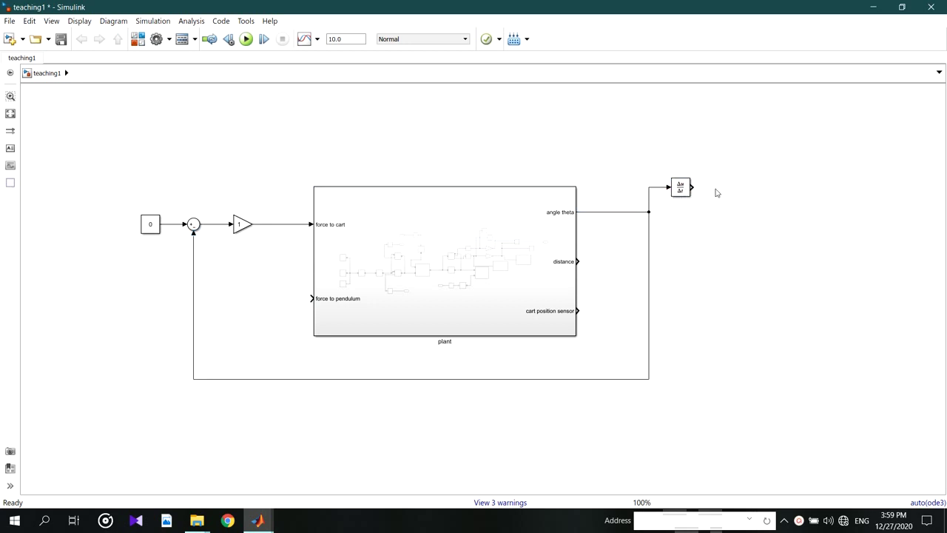
left_click(671, 192)
left_click(709, 231)
left_click_drag(675, 190, 685, 190)
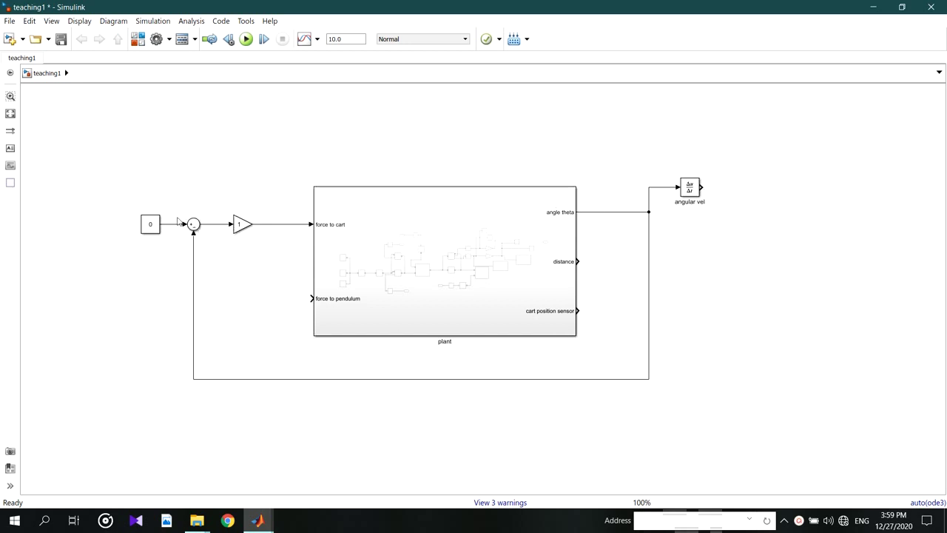
Rerun the simulation, and set the Gain block's value to 1000, enlarging the block to fit the value.
left_click(247, 226)
left_click(247, 39)
double_click(242, 228)
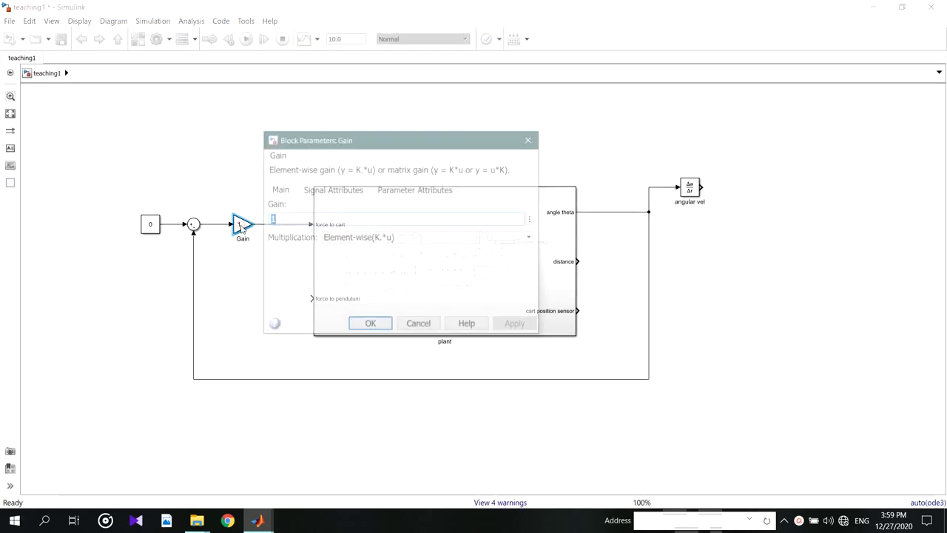
left_click(303, 217)
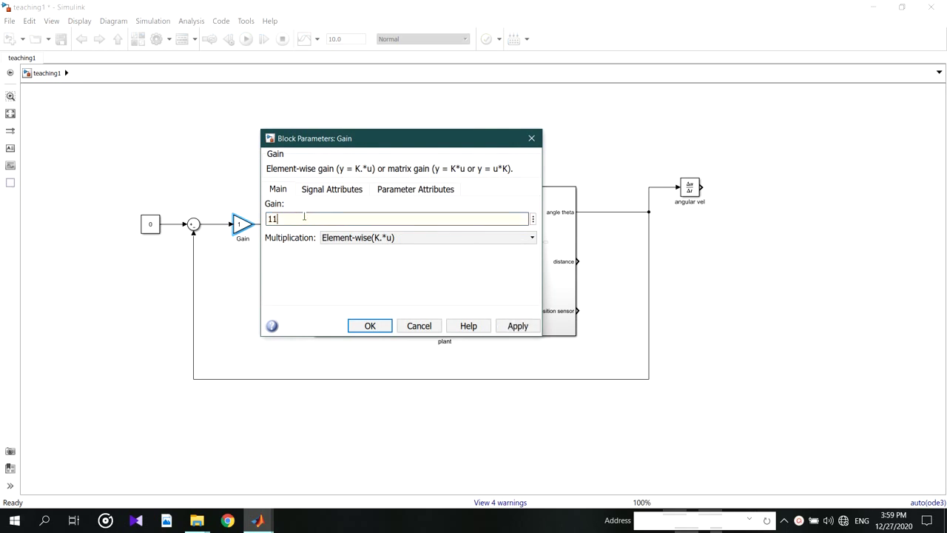
key("Return")
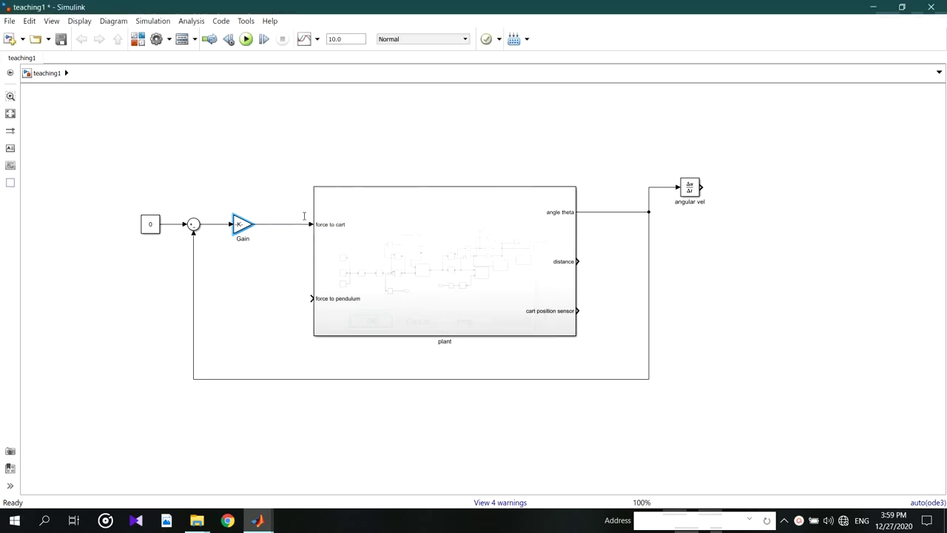
mouse_move(254, 215)
left_mouse_down()
mouse_move(272, 202)
mouse_move(265, 207)
left_mouse_up()
left_click(268, 188)
Run the simulation with the gain of 1000, replay the animation from time 0 in Mechanics Explorers, and return to the model.
left_click(246, 40)
left_click(355, 259)
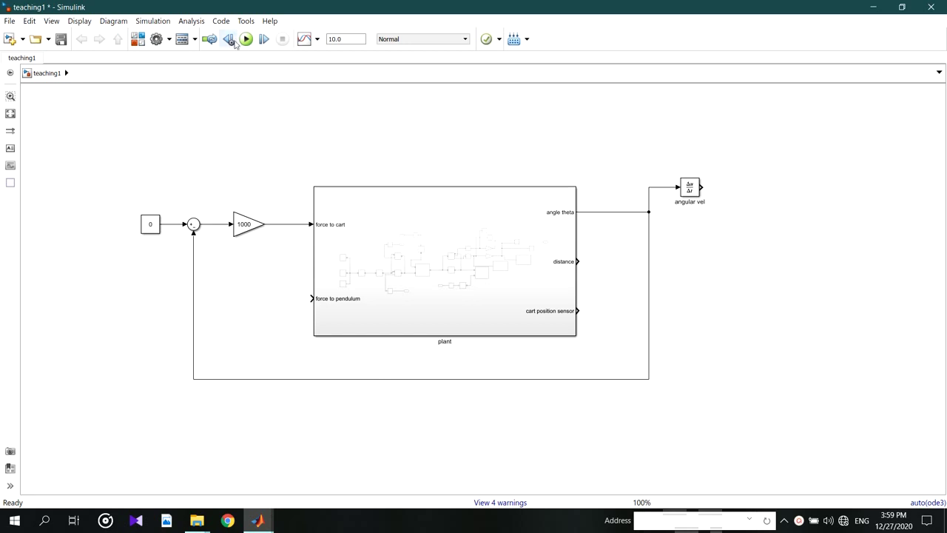
left_click(258, 520)
left_click(456, 448)
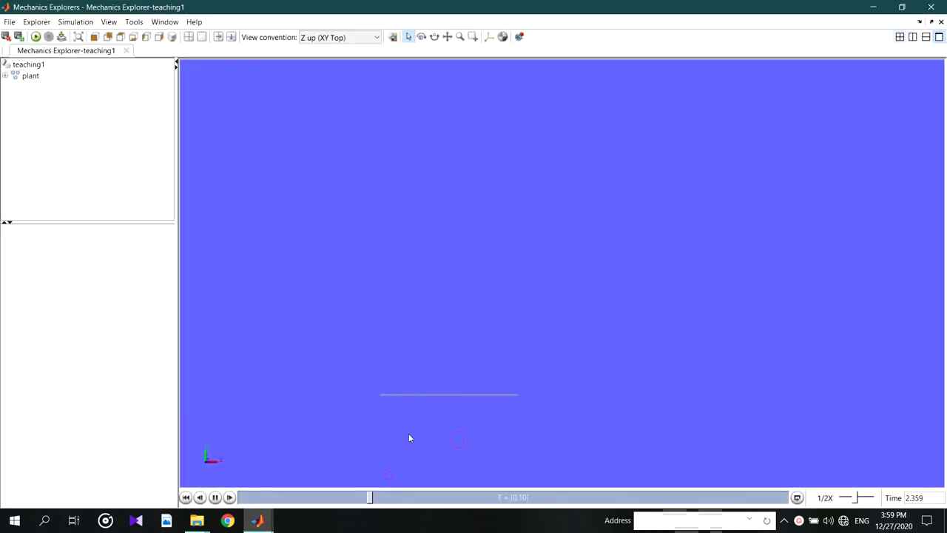
left_click_drag(404, 501, 235, 503)
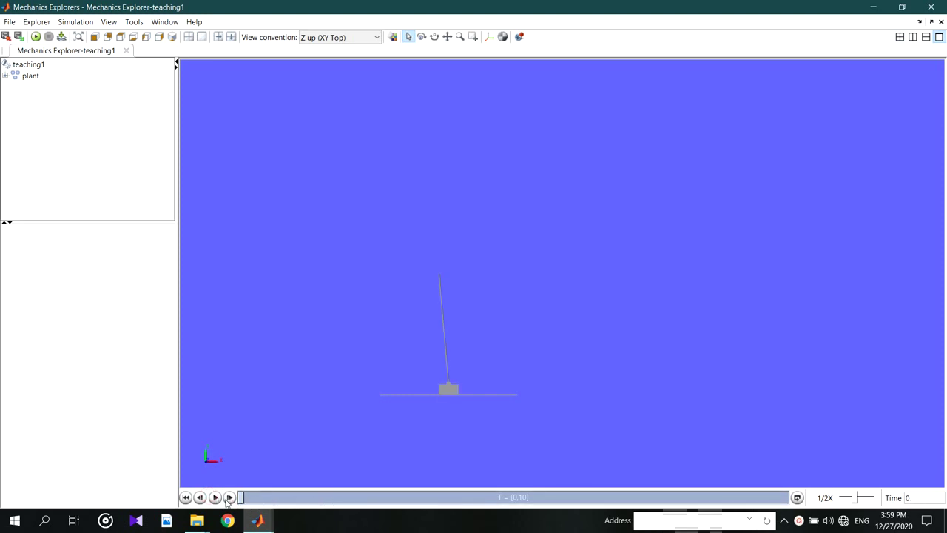
left_click(215, 497)
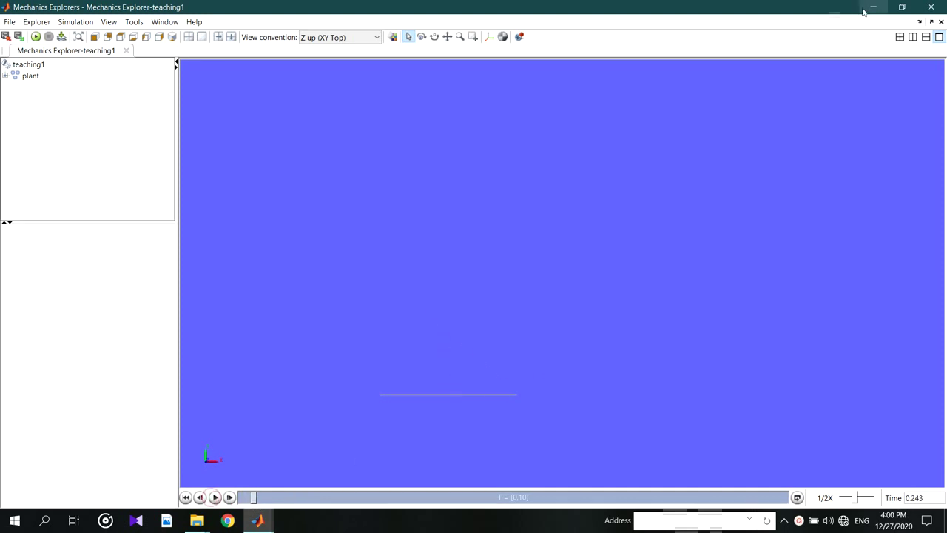
left_click(872, 7)
Set the gain feeding the plant's force to cart input to 10.
double_click(247, 223)
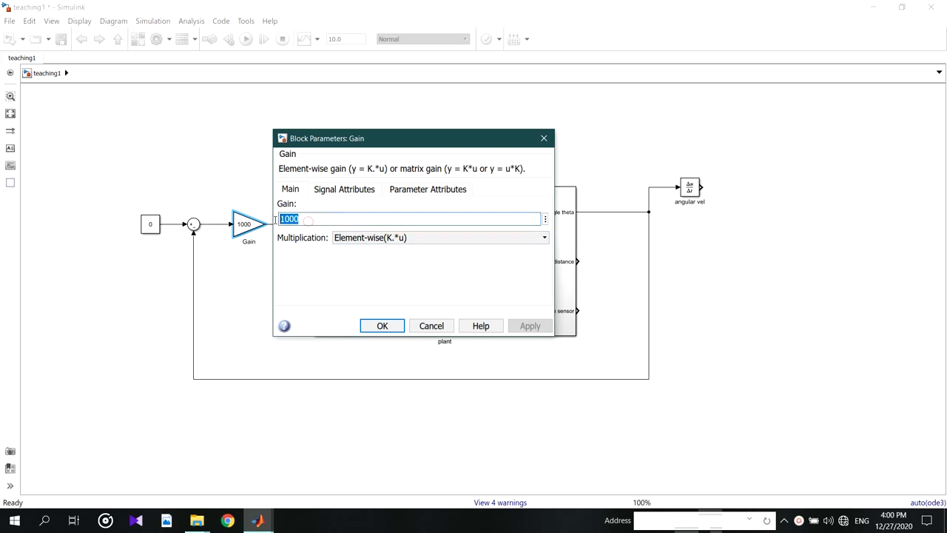
type("10")
key("Return")
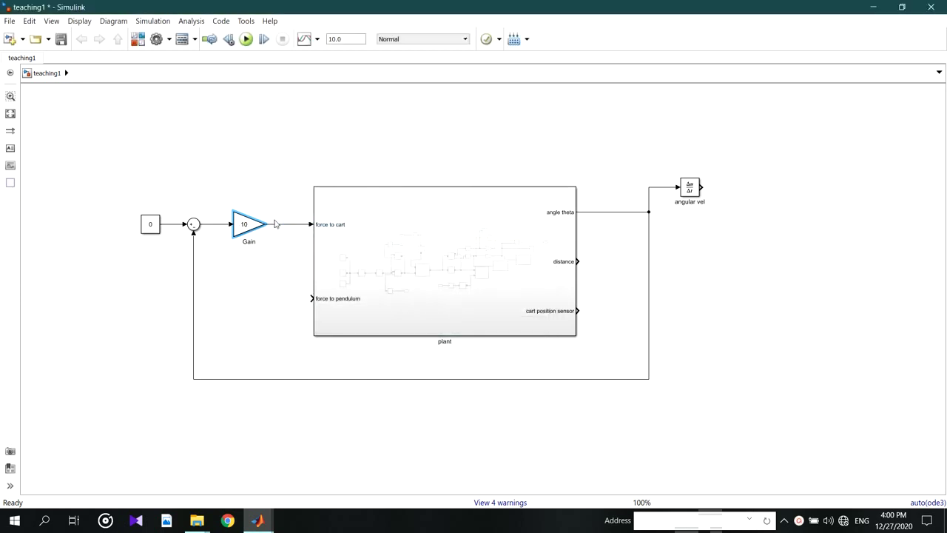
Run the simulation with the gain of 10, rewind the animation in Mechanics Explorers to inspect it, and return to the model.
left_click(246, 39)
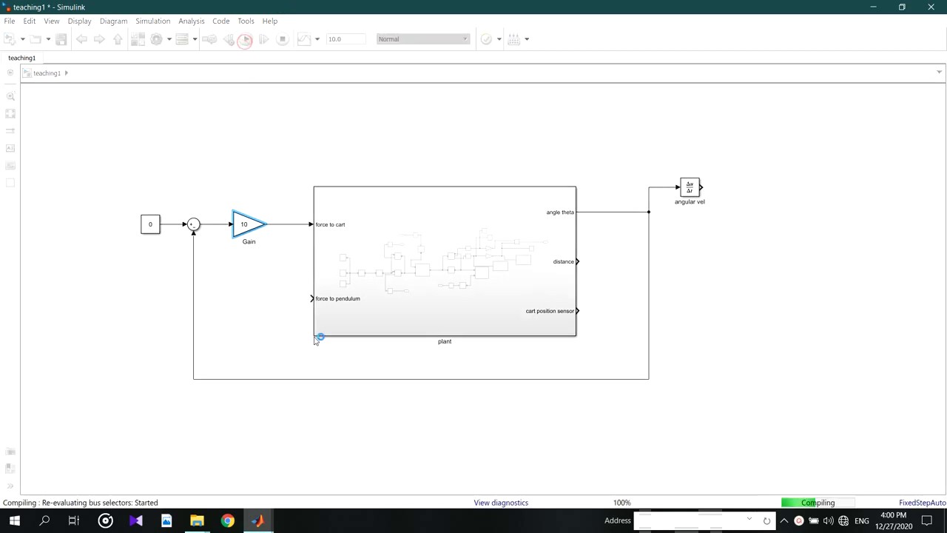
left_click(257, 518)
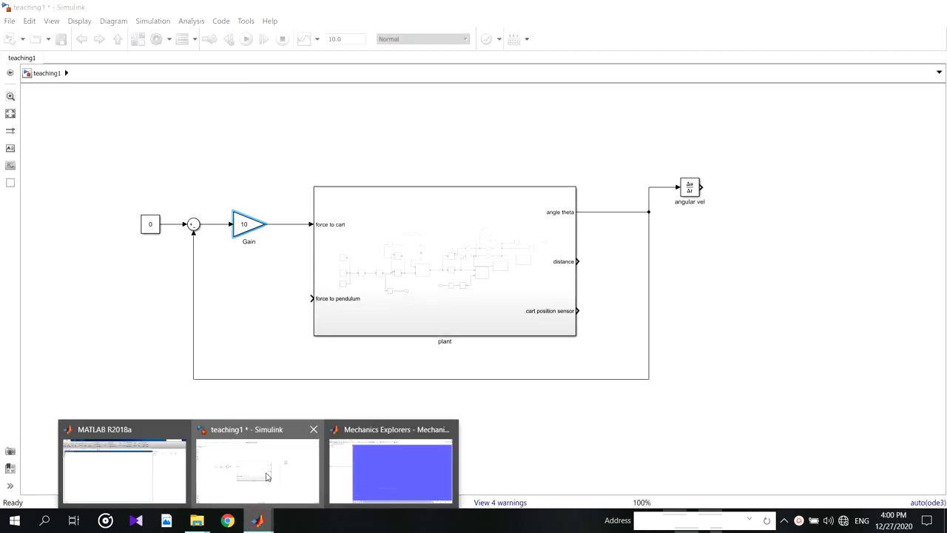
left_click(401, 470)
left_click(215, 497)
left_click_drag(333, 499, 238, 502)
left_click(871, 7)
Add a Sum block and insert it between the Gain block and the plant's force to cart input, shifting the gain to make room.
left_click(699, 247)
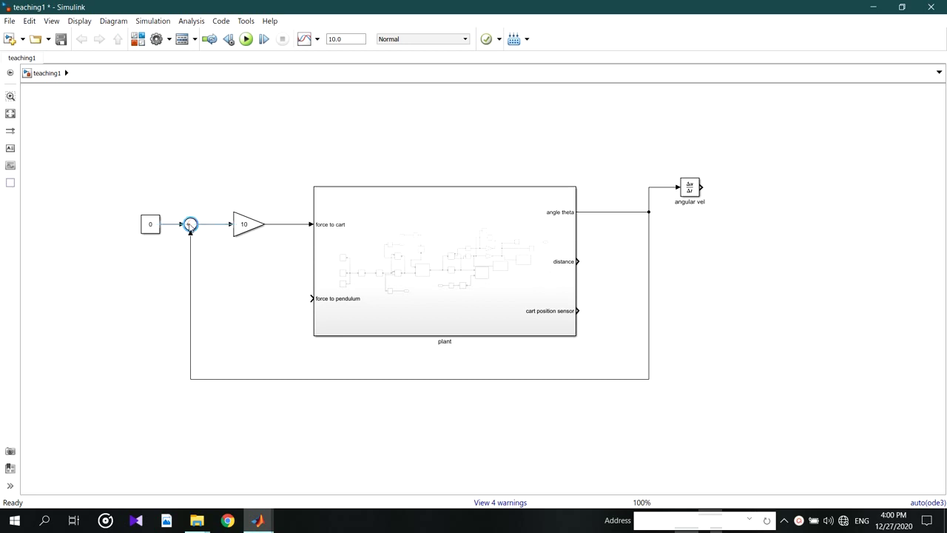
double_click(204, 166)
type("sum")
key("Return")
left_click_drag(203, 162, 229, 231)
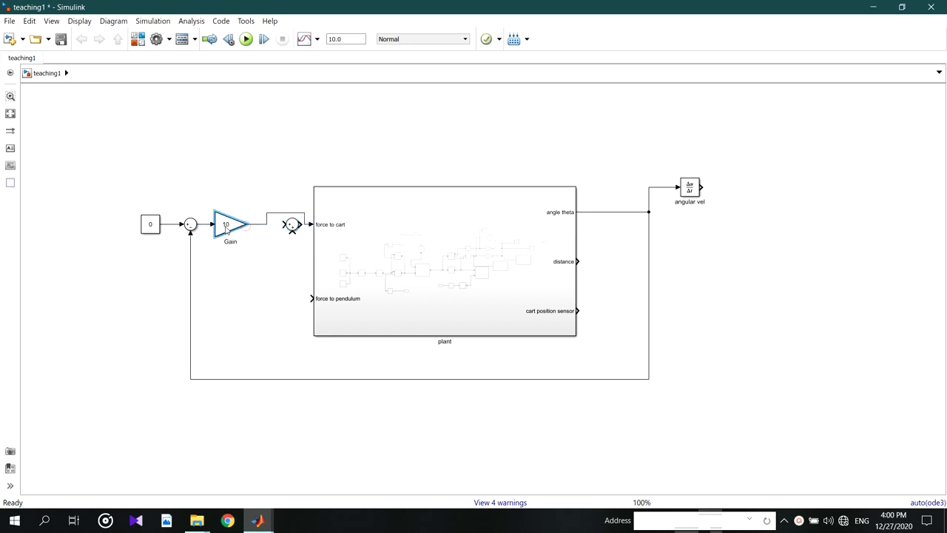
left_click(258, 250)
left_click_drag(290, 225, 281, 225)
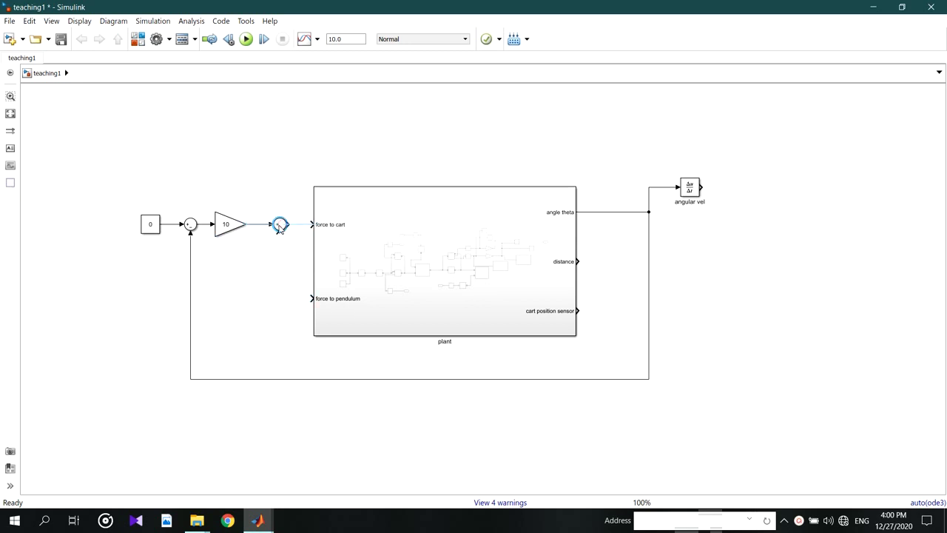
left_click(270, 266)
Duplicate the constant, sum and gain blocks below for angular vel feedback, and delete the direct line between the lower and output sums.
left_click_drag(191, 226, 211, 289)
mouse_move(154, 225)
left_mouse_down()
mouse_move(160, 284)
mouse_move(202, 286)
mouse_move(292, 360)
mouse_move(699, 194)
left_mouse_up()
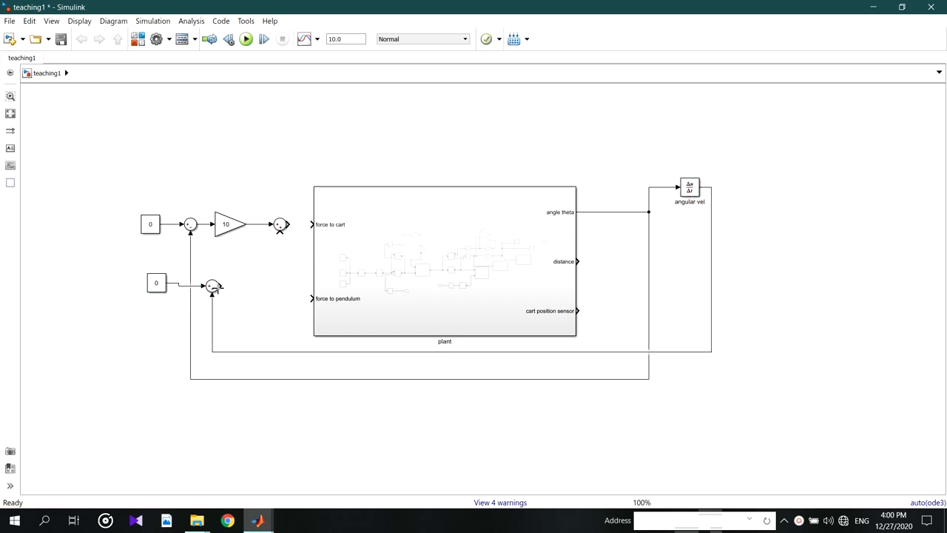
left_click_drag(222, 285, 304, 236)
left_click(224, 230)
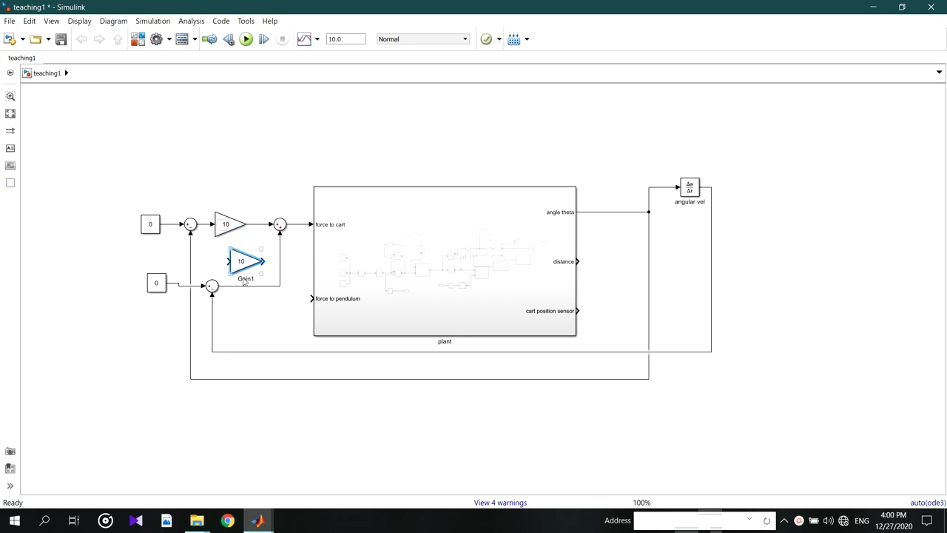
left_click(244, 287)
key("Delete")
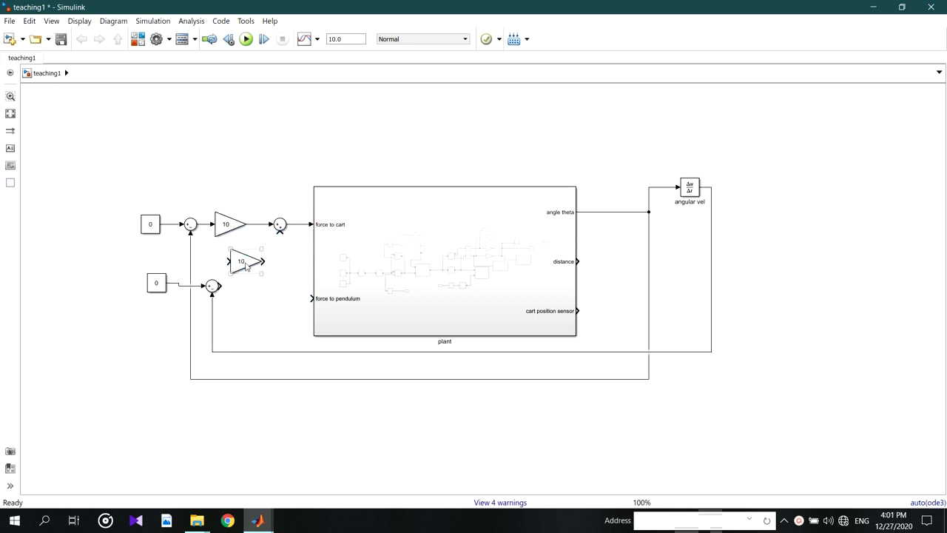
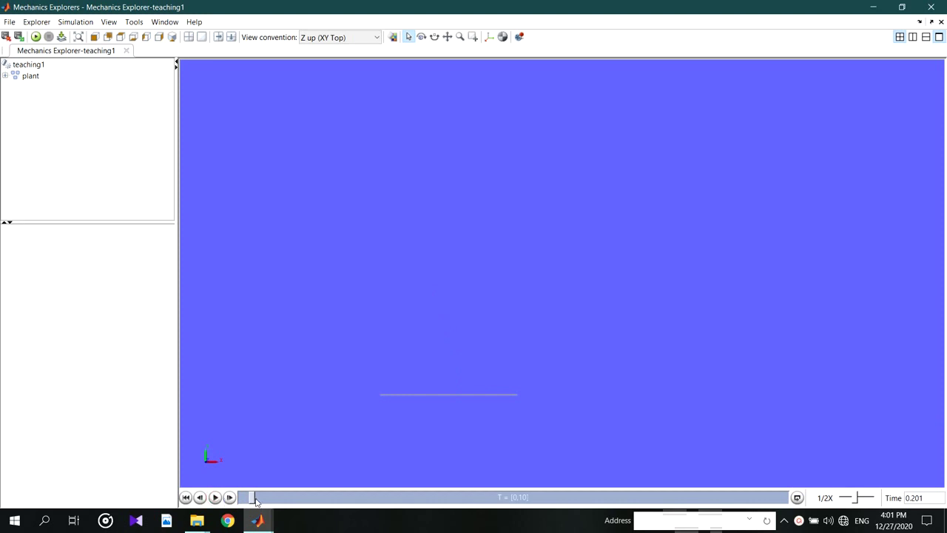
Rewind the animation to time 0, return to the model, and set the angle theta gain to 100.
left_click_drag(251, 497, 241, 501)
left_click(873, 7)
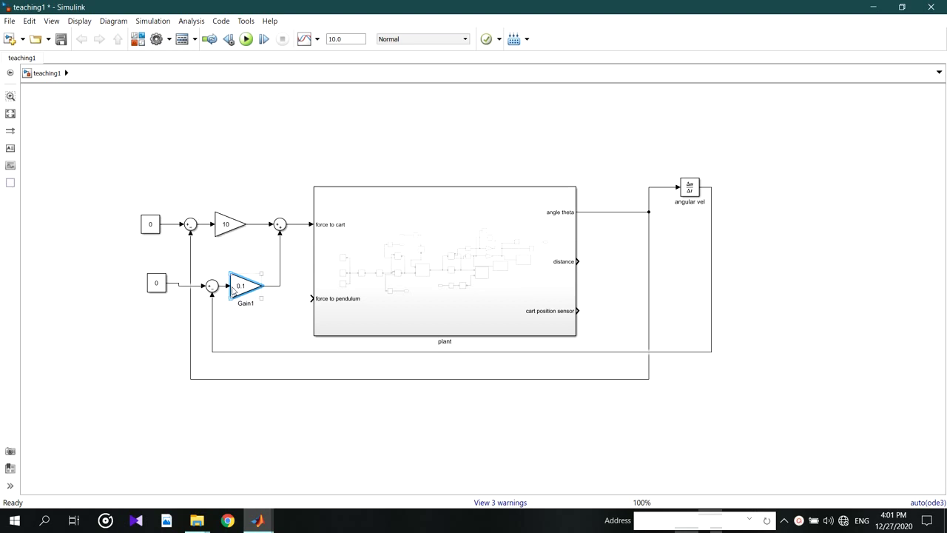
double_click(233, 228)
type("100")
key("Return")
Run the simulation with the theta gain of 100, rewind the animation to time 0 in Mechanics Explorers, and return to the model.
left_click(246, 38)
left_click(257, 520)
left_click(353, 464)
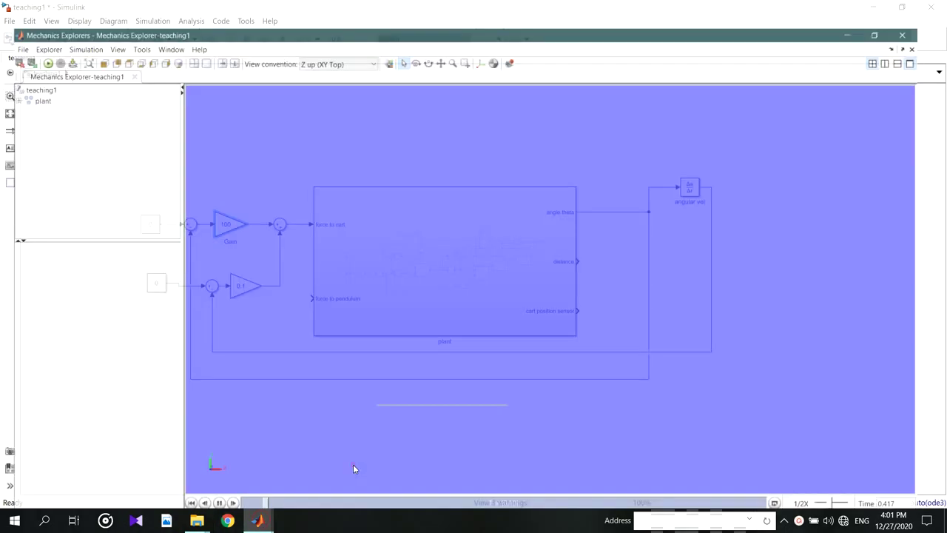
left_click(214, 501)
left_click_drag(310, 497, 242, 506)
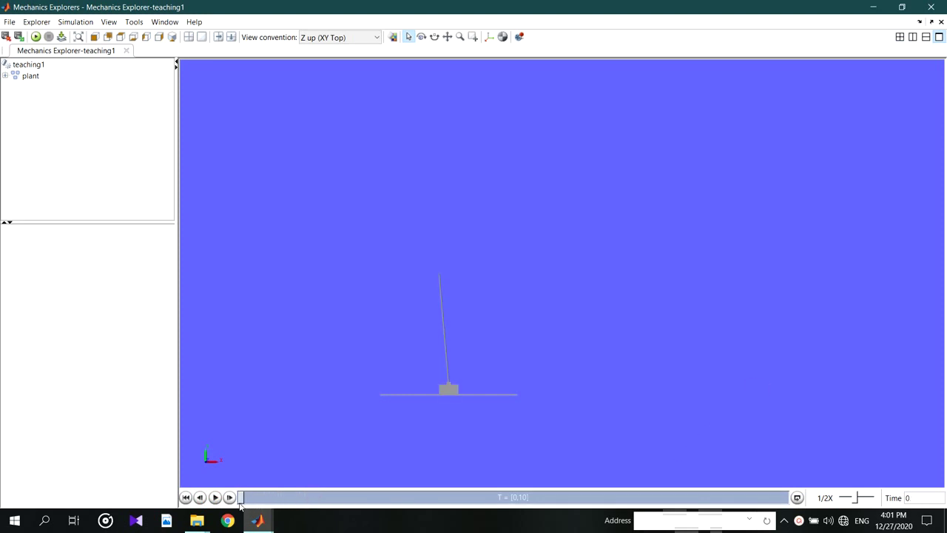
left_click(874, 8)
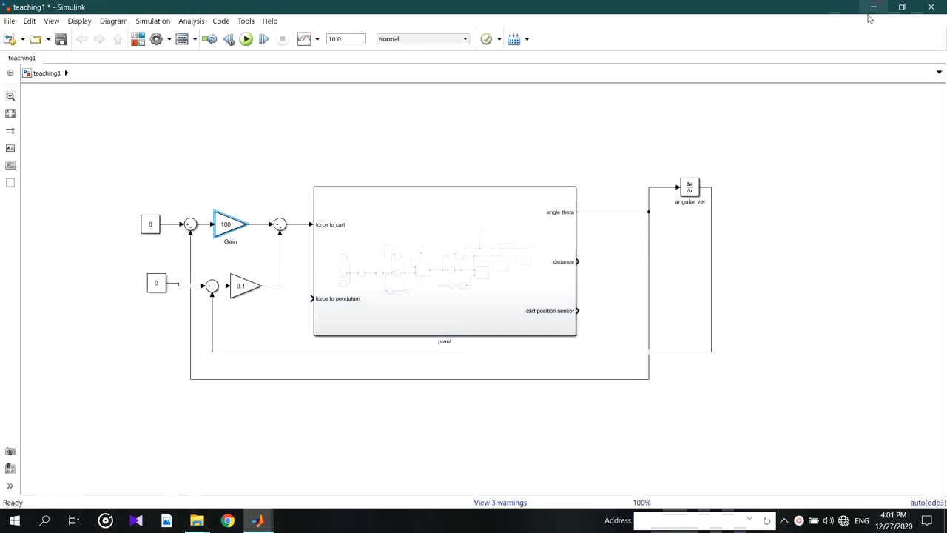
double_click(226, 230)
left_click(524, 138)
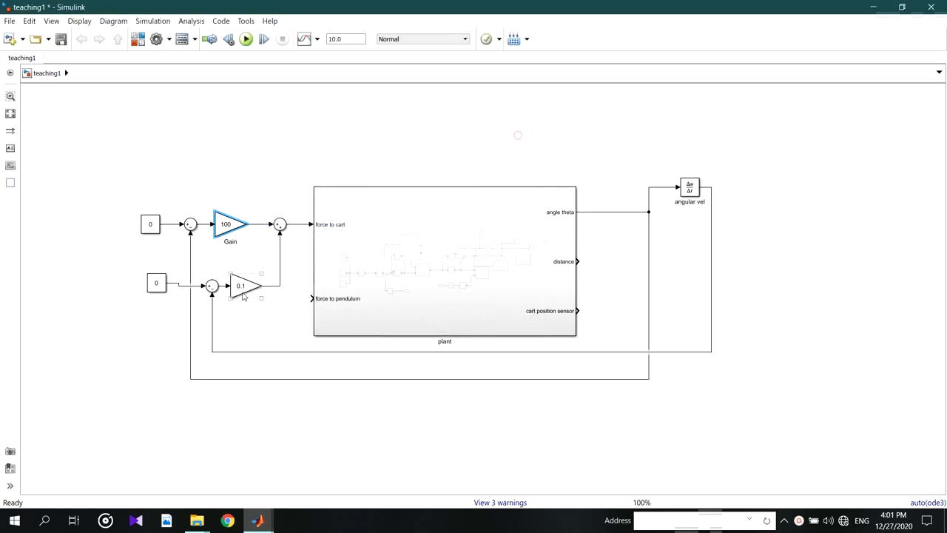
left_click(239, 320)
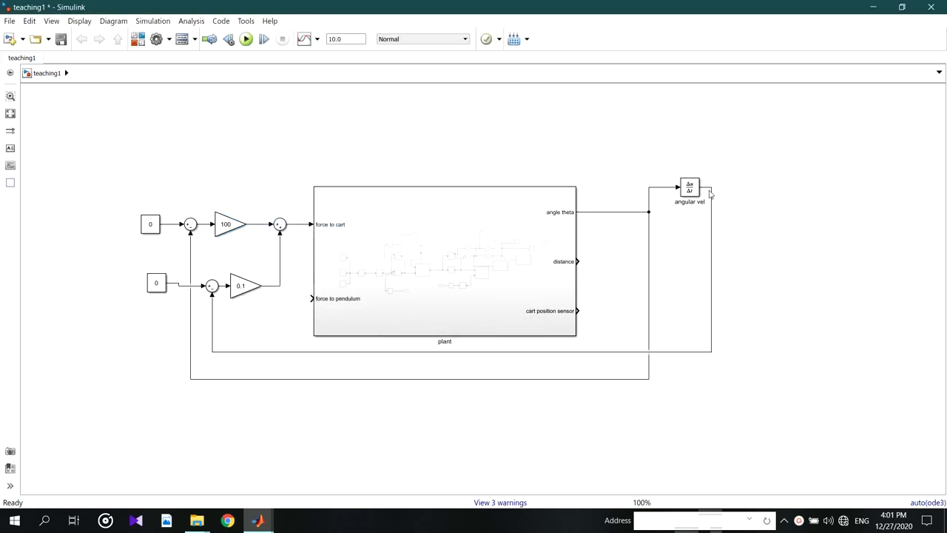
Duplicate the angular vel derivative block, name the copy angular acceleration, and feed it from the angular vel output.
left_click_drag(689, 186, 737, 170)
type("celeration")
left_click(749, 240)
Align the lower constant and sum blocks of the angular vel feedback branch so their connecting line runs straight.
mouse_move(156, 282)
left_mouse_down()
mouse_move(137, 293)
mouse_move(140, 285)
left_mouse_up()
left_click_drag(209, 291, 204, 291)
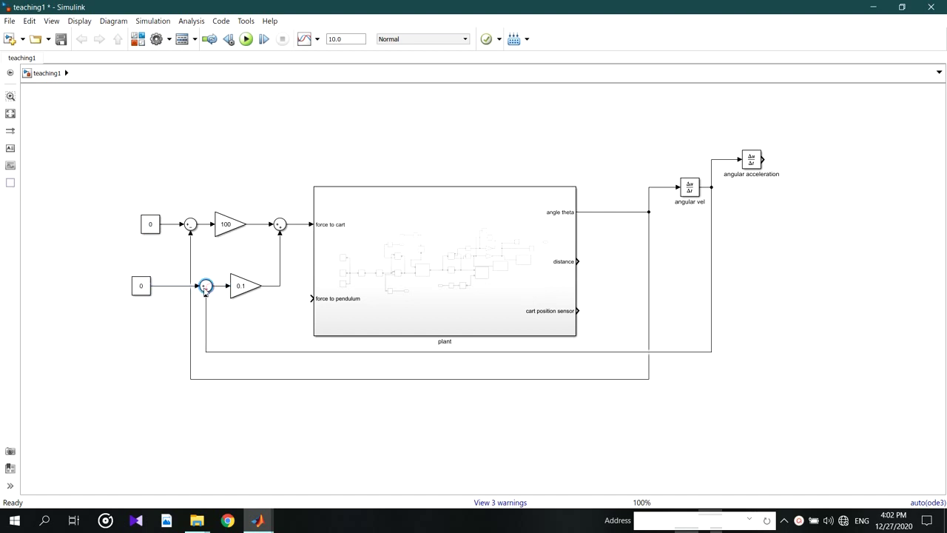
left_click(139, 323)
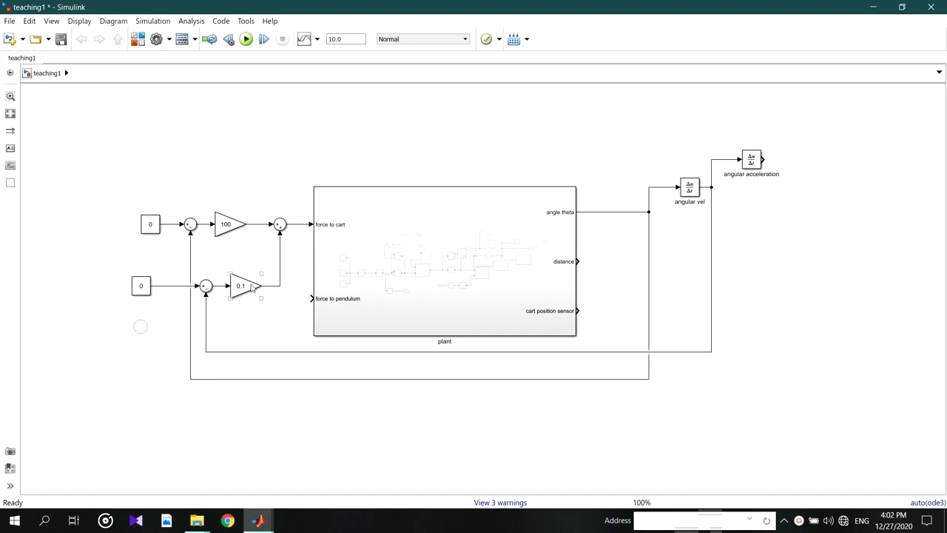
Add a third plus input to the sum block before the force to cart input, and enlarge the block.
double_click(280, 224)
left_click(342, 253)
type("+")
key("Return")
scroll(289, 245, "up", 3)
left_click_drag(292, 203, 298, 190)
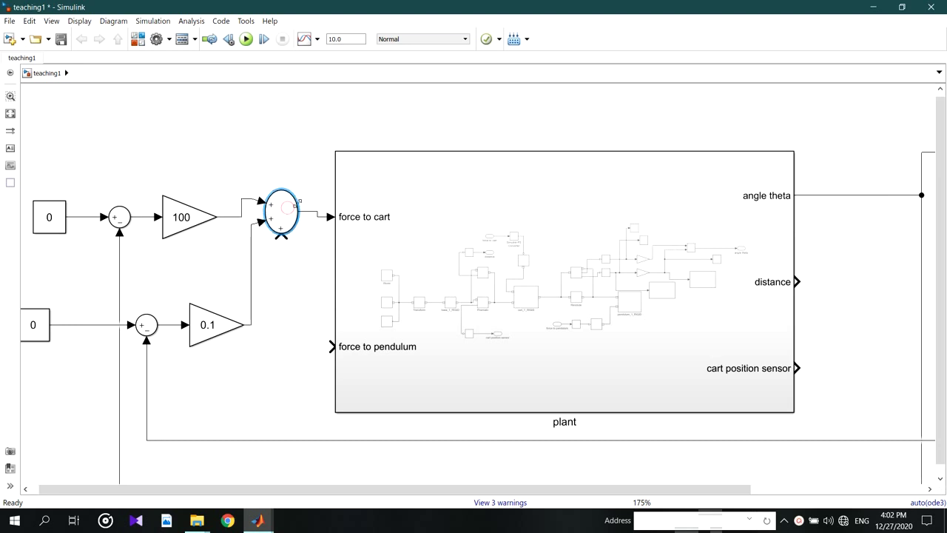
left_click_drag(299, 231, 299, 222)
left_click(300, 258)
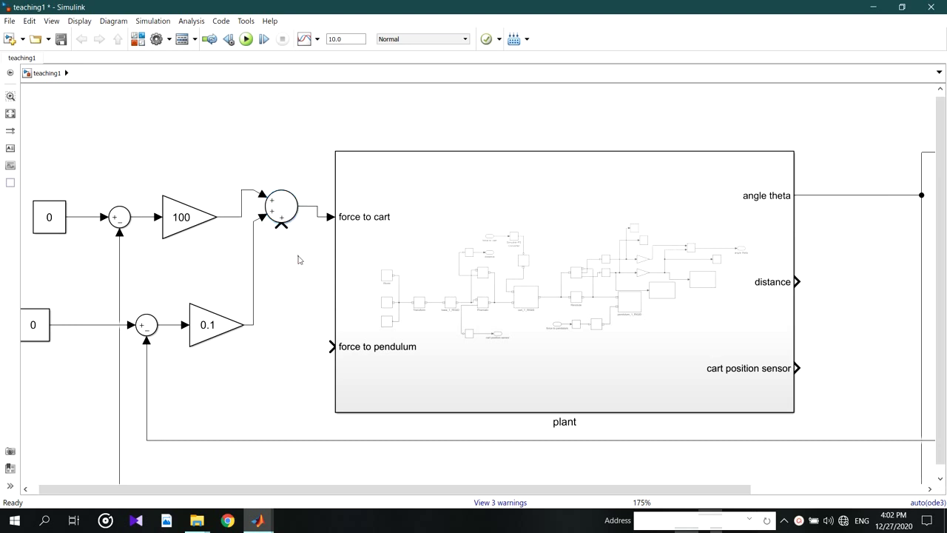
Duplicate the constant, sum and gain blocks as a third row, and connect the constant and the angular acceleration output to the new sum.
scroll(298, 260, "down", 2)
left_click(103, 310)
left_click_drag(106, 311, 115, 374)
left_click_drag(190, 309, 225, 366)
left_click(235, 316)
left_click_drag(235, 316, 260, 368)
left_click_drag(123, 375, 220, 359)
left_click_drag(889, 210, 892, 154)
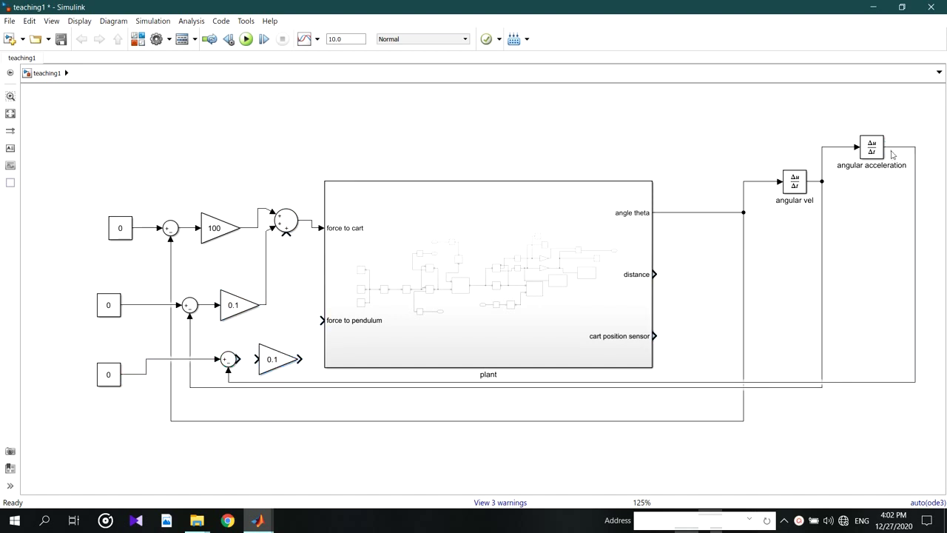
Set the third-row gain to 0.0001, and wire it between its sum block and the third input of the output sum.
left_click_drag(300, 359, 287, 225)
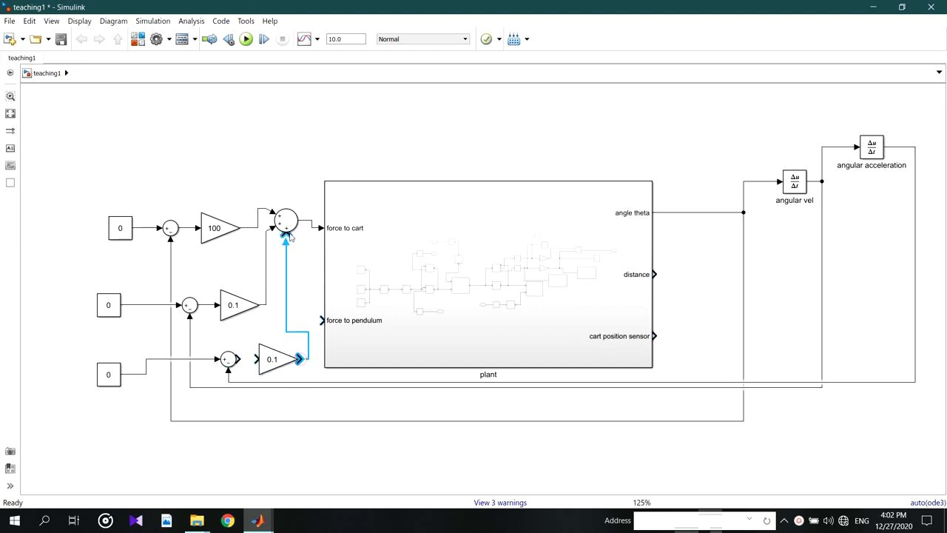
double_click(274, 359)
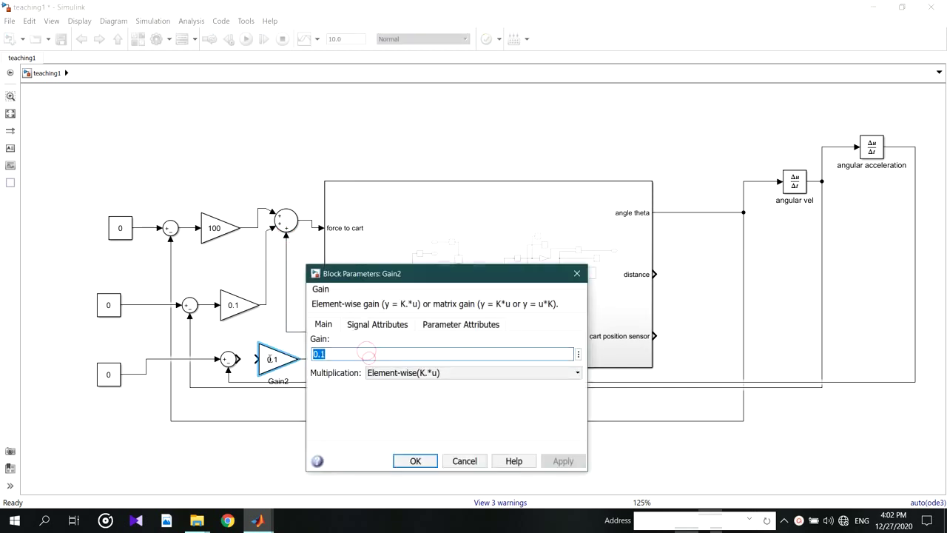
type("0.00")
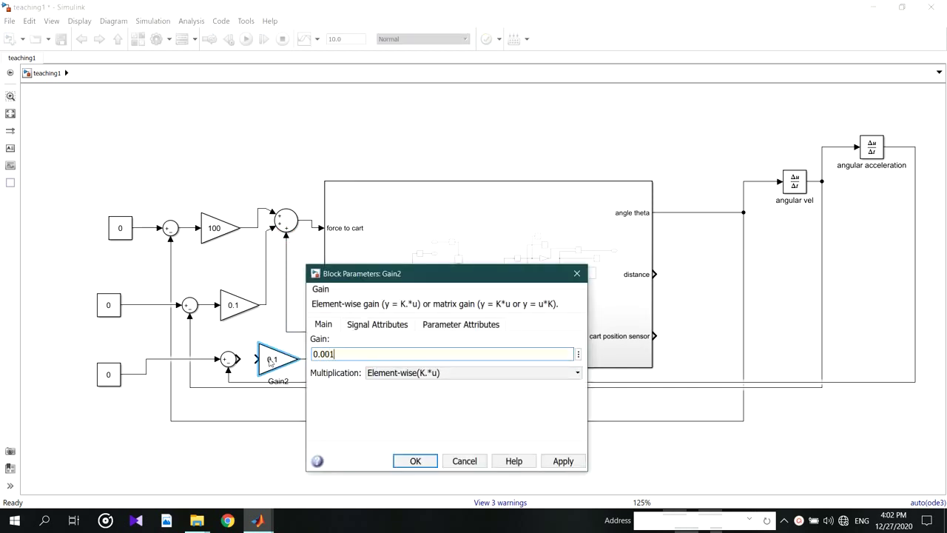
type("01")
key("Return")
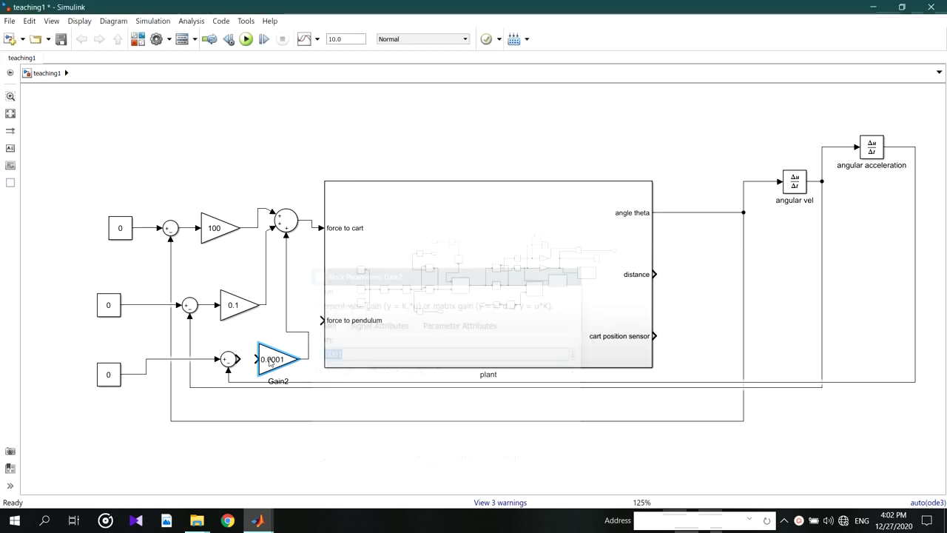
left_click(247, 360)
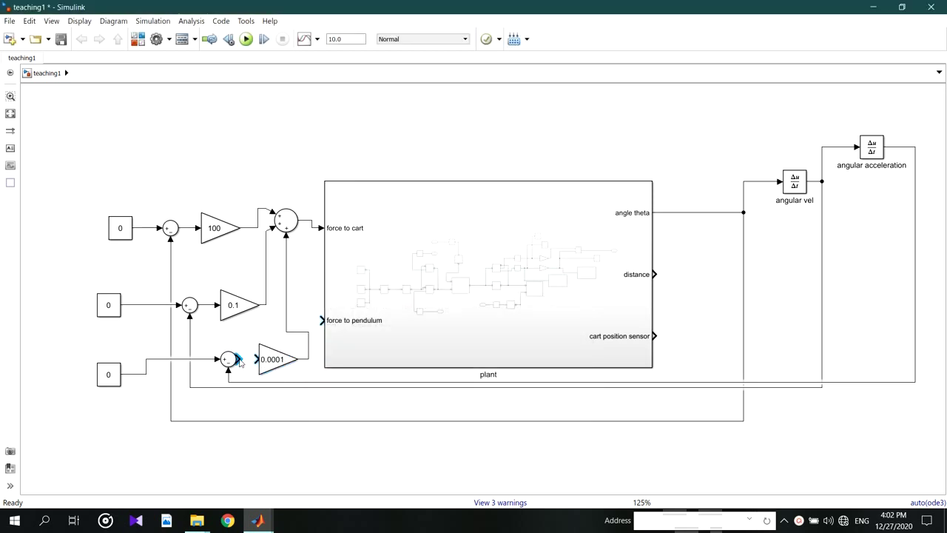
Run the simulation with the angular acceleration feedback, rewind the animation to time 0 in Mechanics Explorers, and return to the model.
left_click(245, 39)
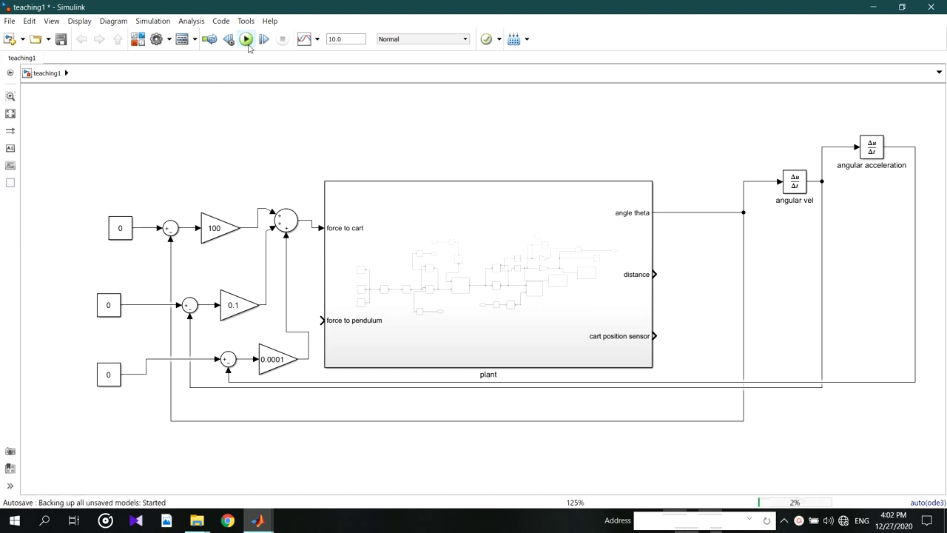
left_click(422, 287)
scroll(532, 281, "down", 1)
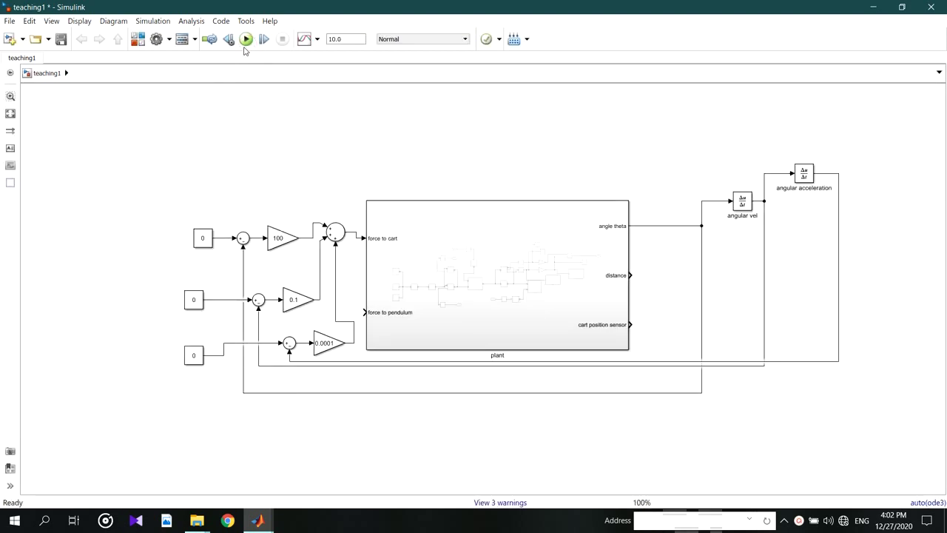
mouse_move(257, 520)
left_click(373, 490)
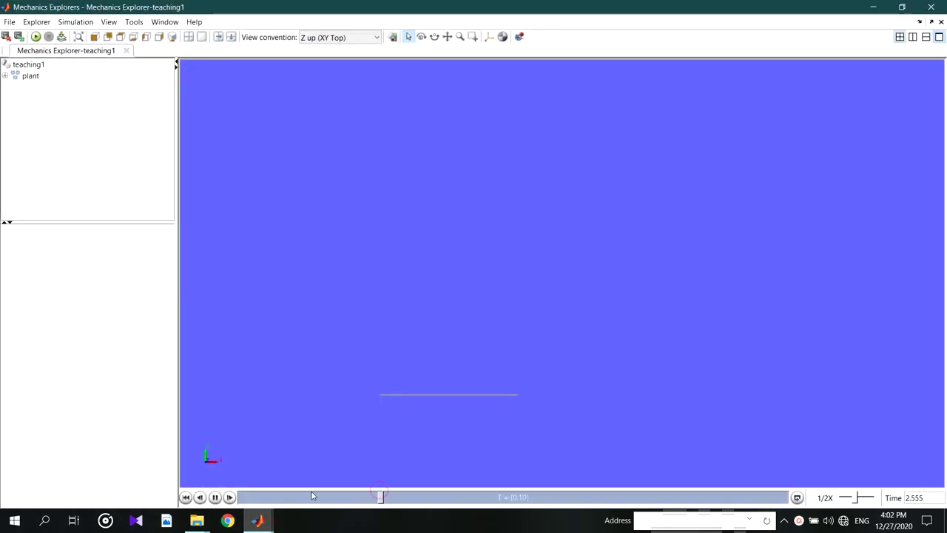
left_click_drag(418, 497, 238, 503)
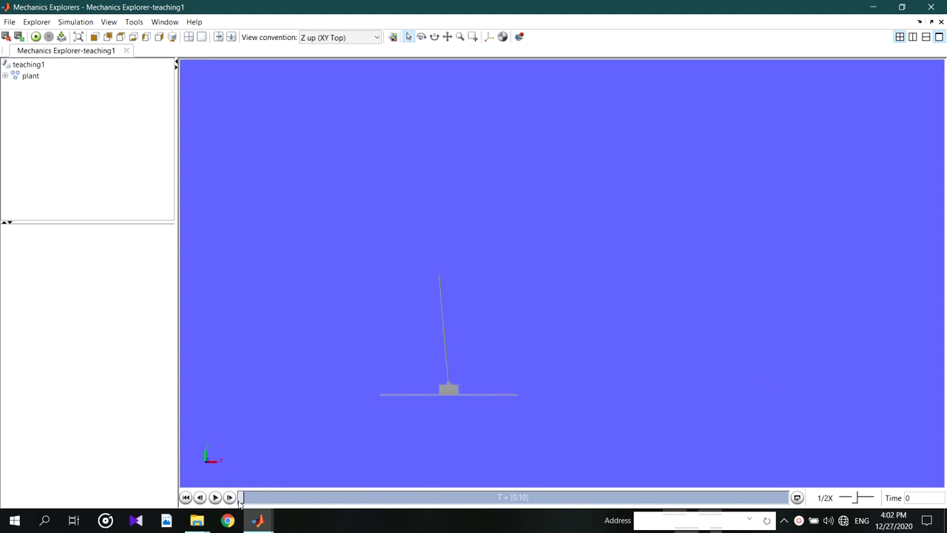
left_click(873, 7)
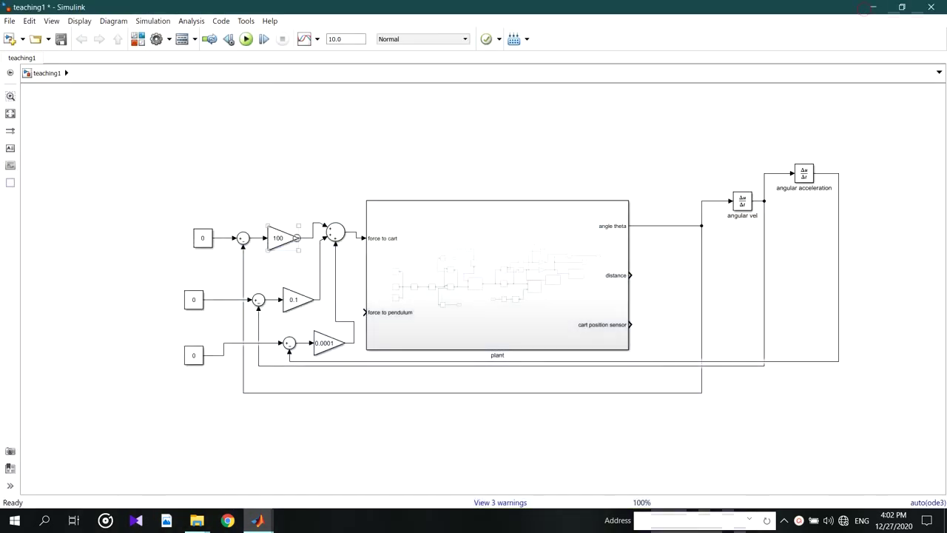
Set the angle theta gain to 1.
double_click(281, 237)
type("1")
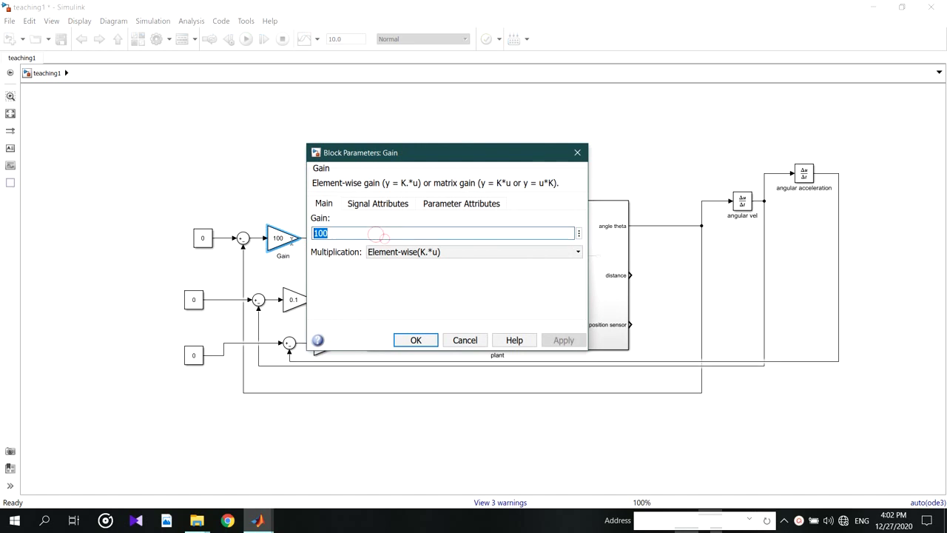
key("Return")
Run the simulation with the theta gain of 1, replay the animation from time 0 in Mechanics Explorers, and return to the model.
left_click(245, 39)
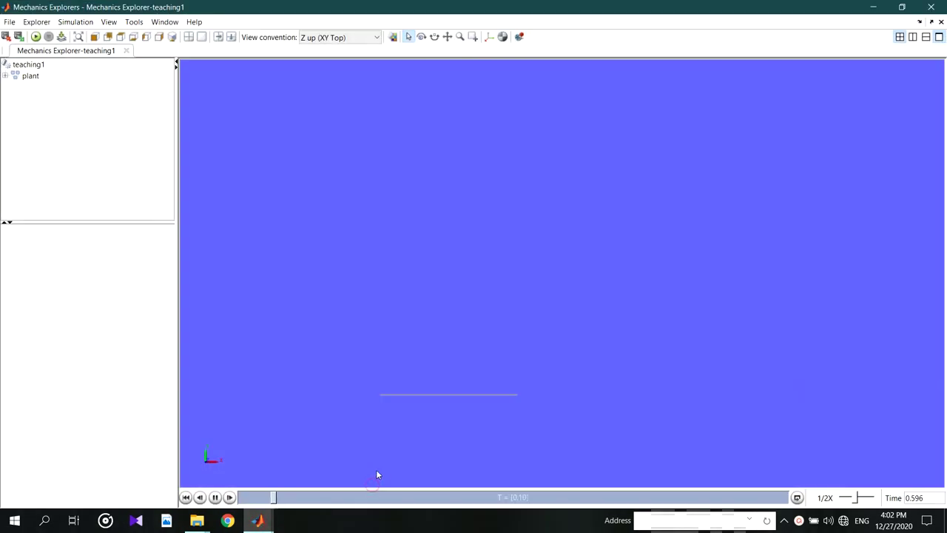
left_click(215, 497)
left_click_drag(300, 497, 241, 501)
left_click(215, 498)
left_click(215, 497)
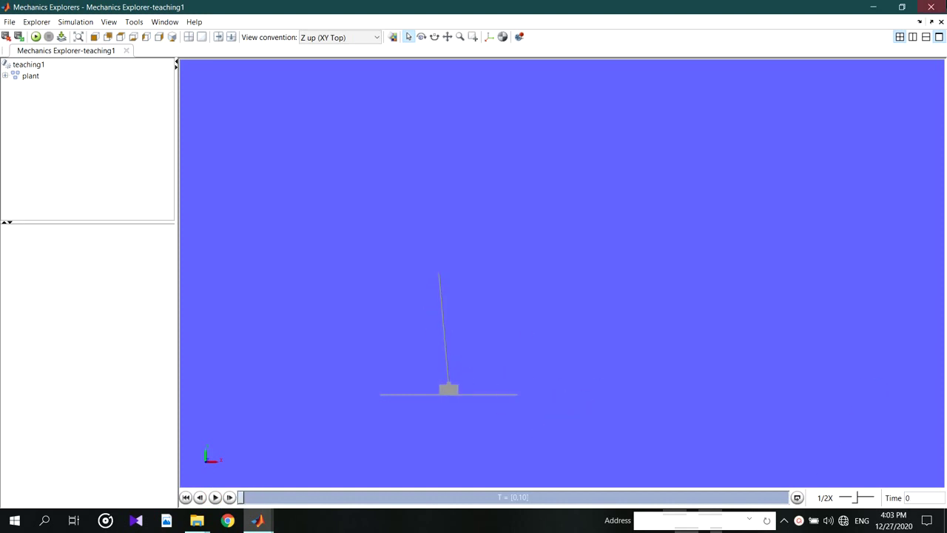
left_click(873, 7)
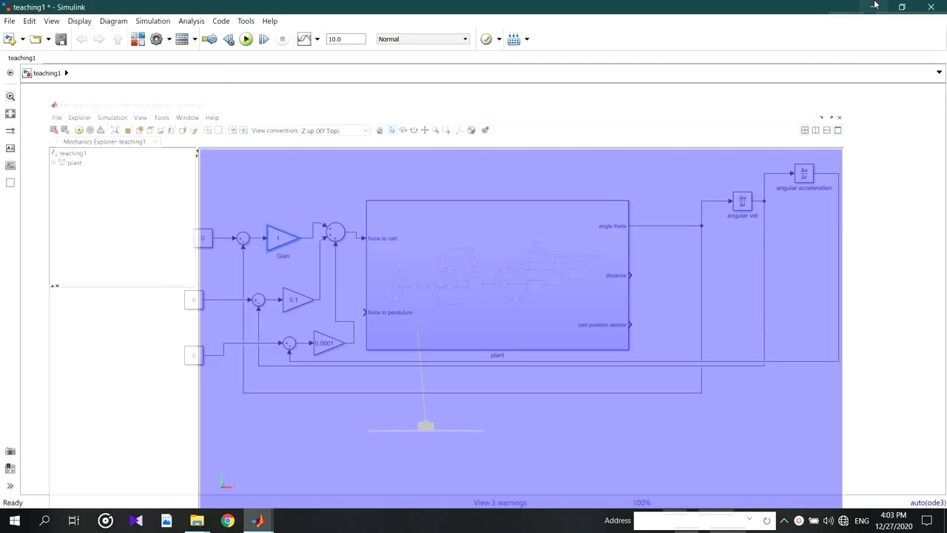
Look inside the plant subsystem at the angle theta output wiring, and return to the top-level teaching1 model.
left_click(269, 192)
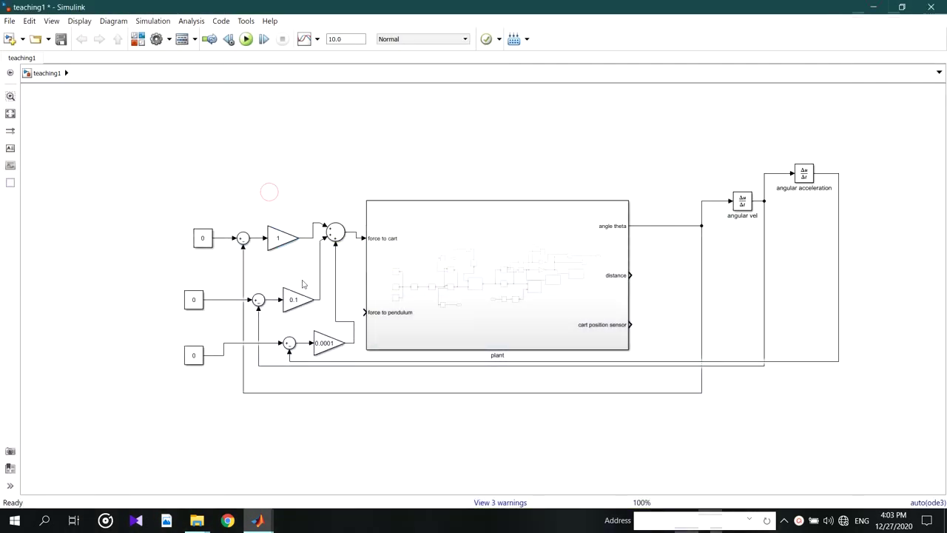
double_click(437, 250)
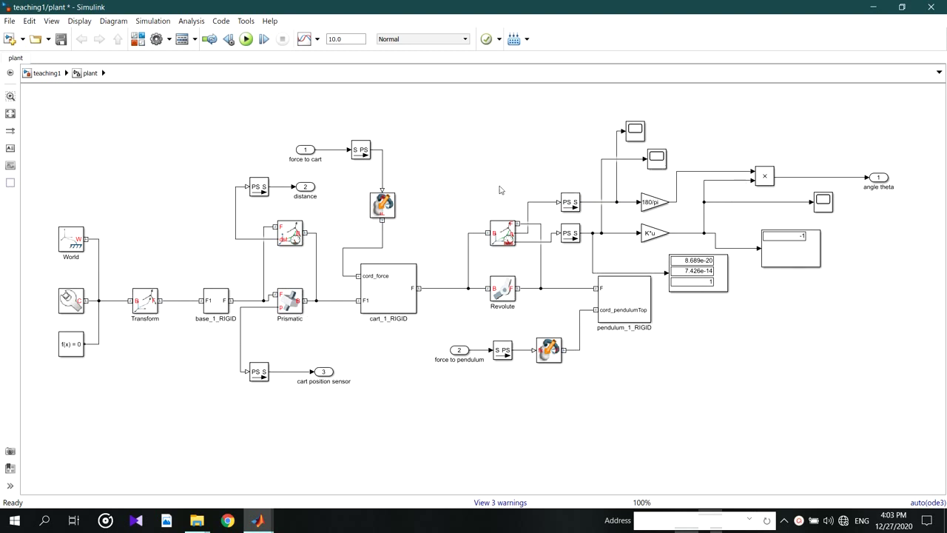
left_click(50, 74)
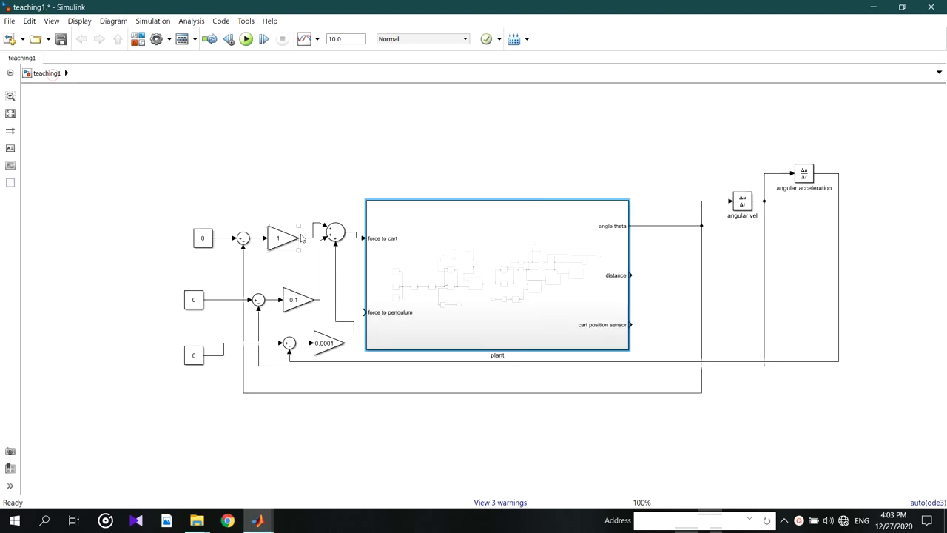